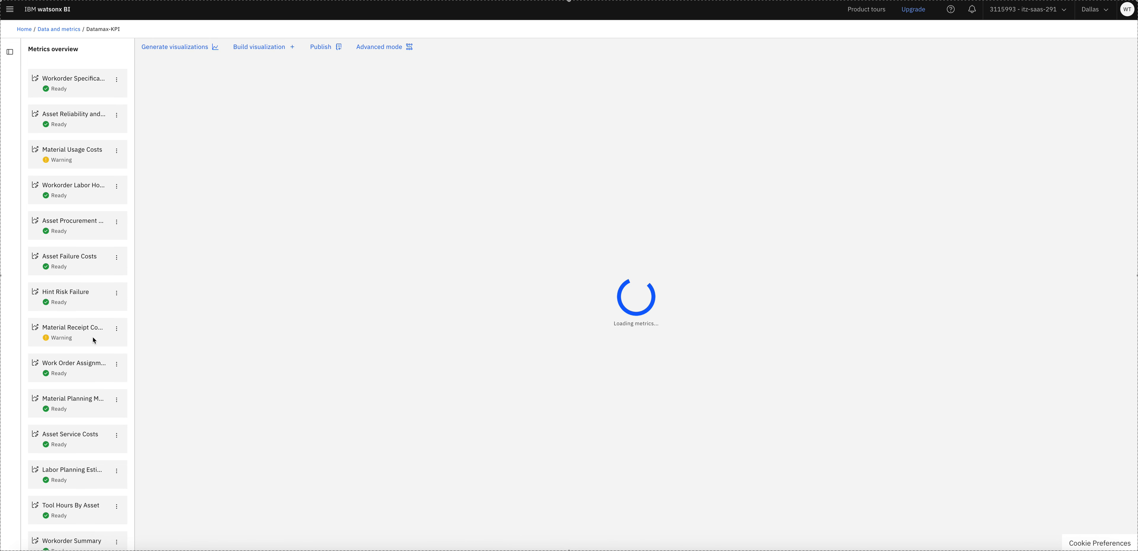
- Scroll through the Datamax-KPI metric visualization cards while they load
{"action": "scroll", "coordinate": [88, 392], "scroll_direction": "down", "scroll_amount": 2}
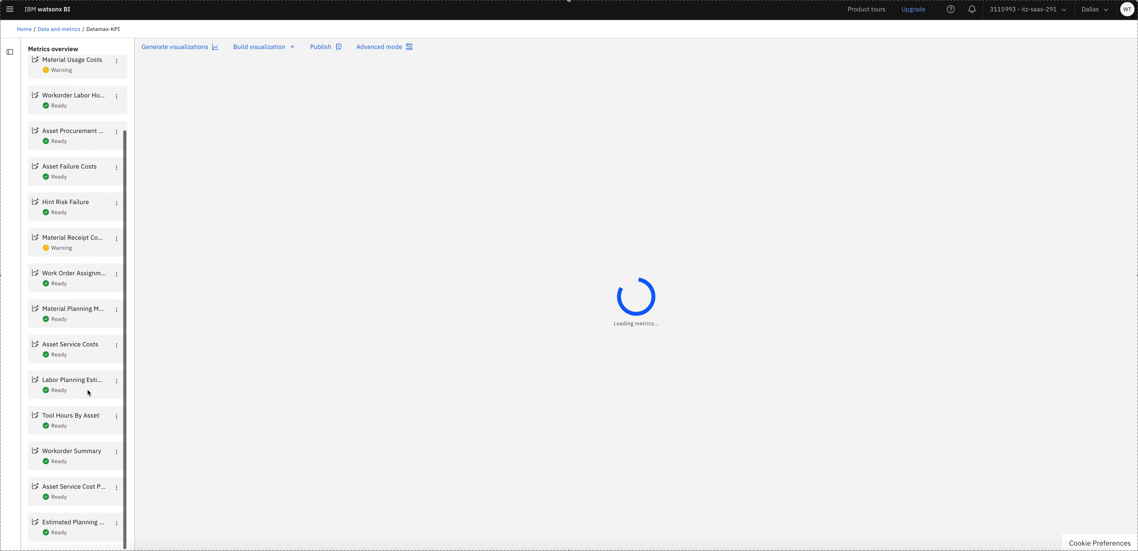
{"action": "scroll", "coordinate": [88, 392], "scroll_direction": "up", "scroll_amount": 2}
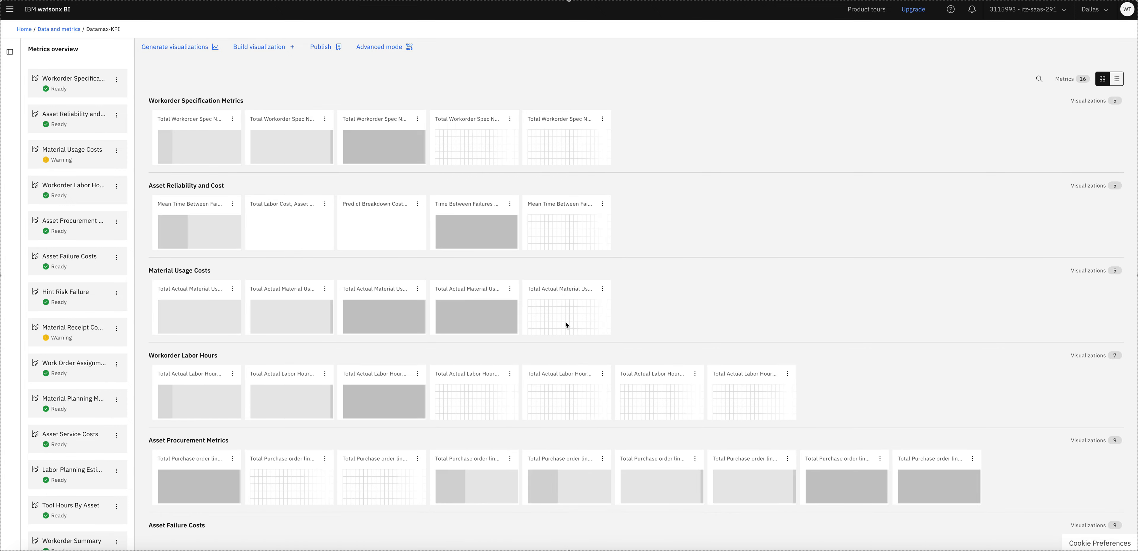
{"action": "scroll", "coordinate": [826, 348], "scroll_direction": "down", "scroll_amount": 3}
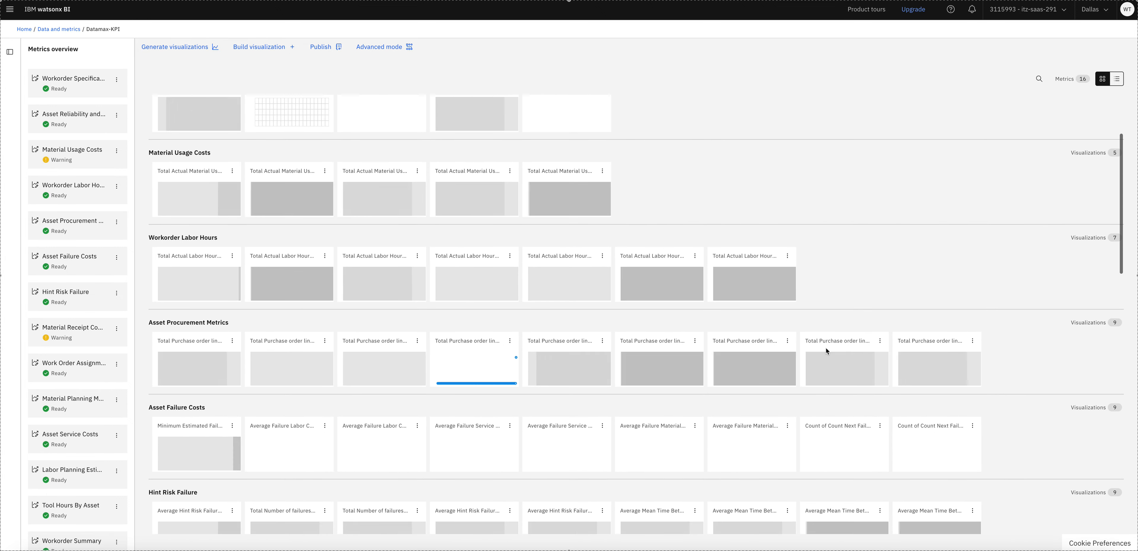
{"action": "scroll", "coordinate": [825, 347], "scroll_direction": "up", "scroll_amount": 3}
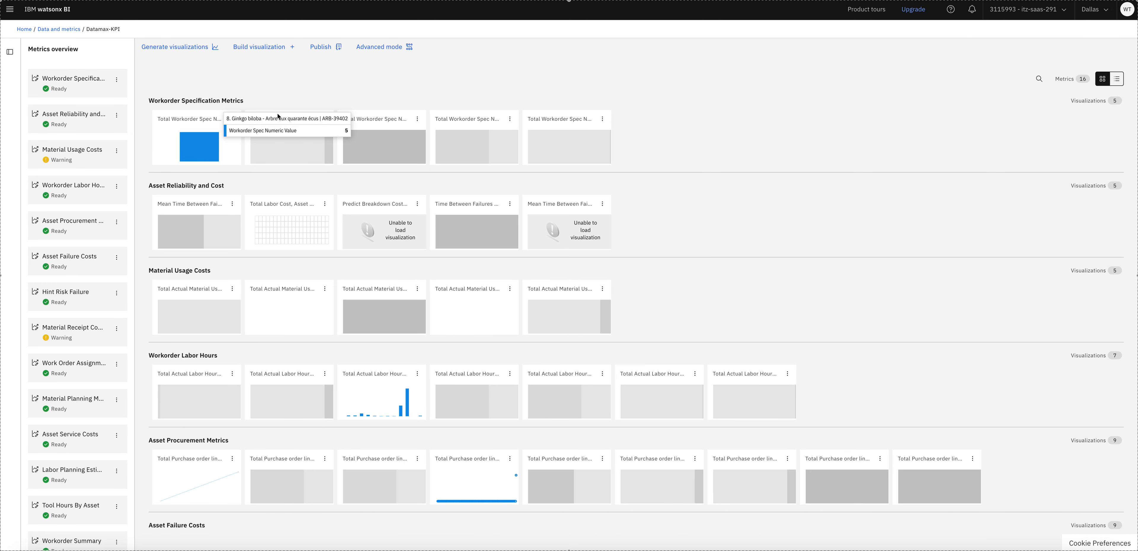
- From Home, open the Metrics catalog and view all recently added metrics
{"action": "left_click", "coordinate": [24, 29]}
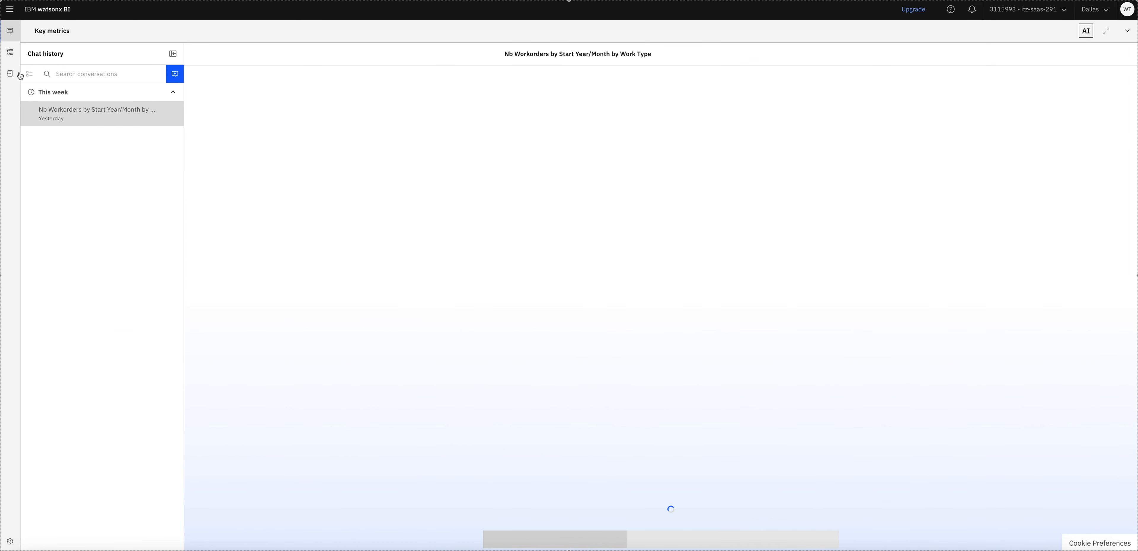
{"action": "mouse_move", "coordinate": [18, 91]}
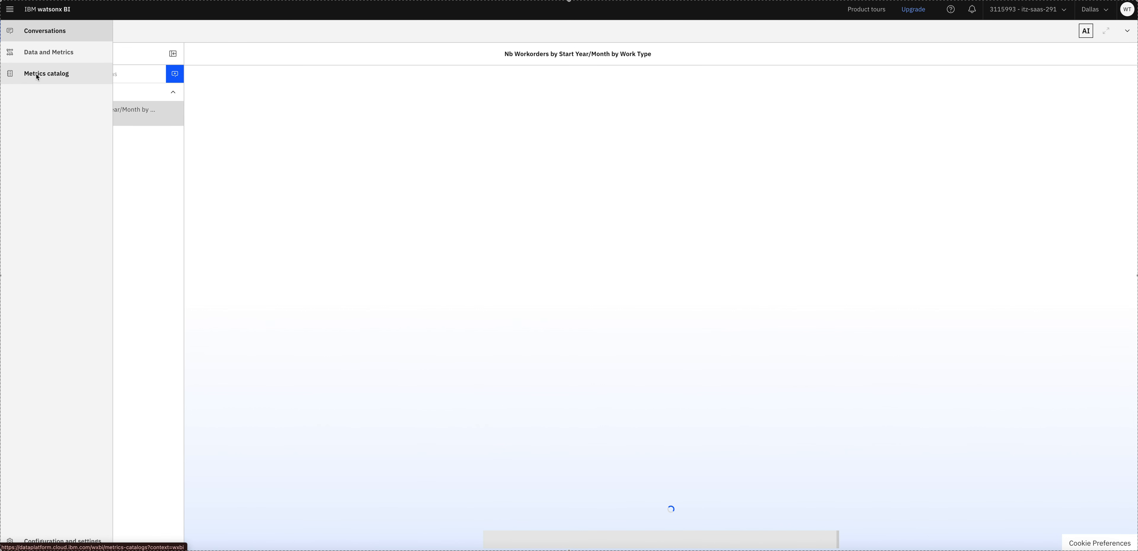
{"action": "left_click", "coordinate": [36, 74]}
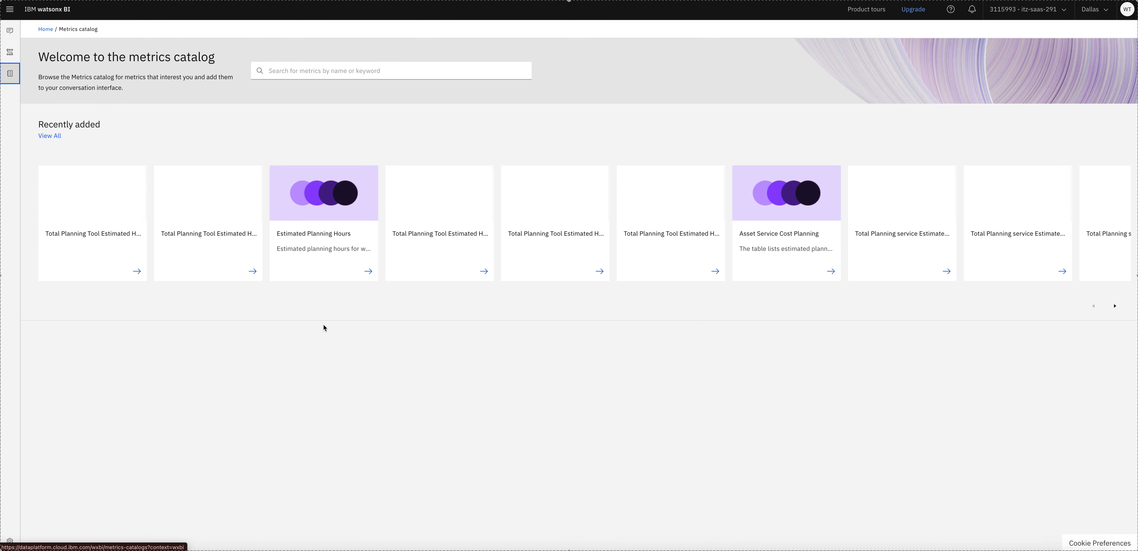
{"action": "left_click", "coordinate": [49, 136]}
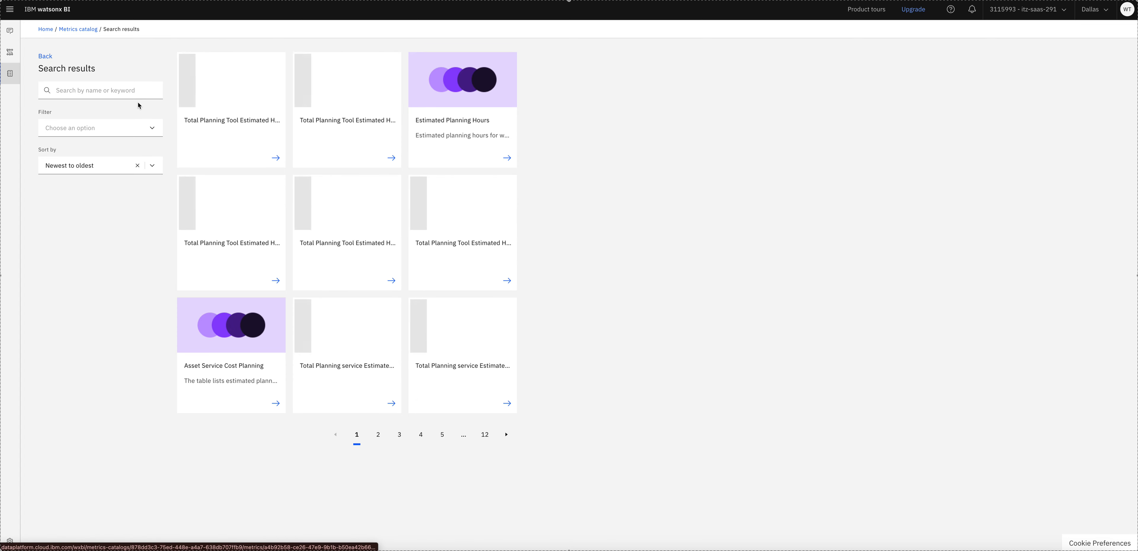
{"action": "left_click", "coordinate": [99, 128]}
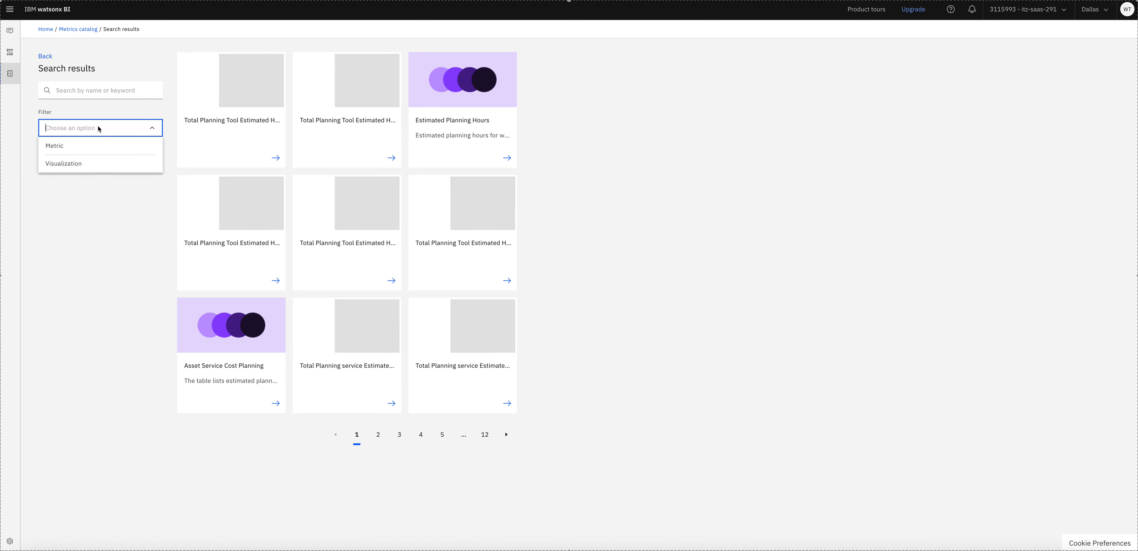
- Search the metrics catalog for 'hours'
{"action": "left_click", "coordinate": [79, 91]}
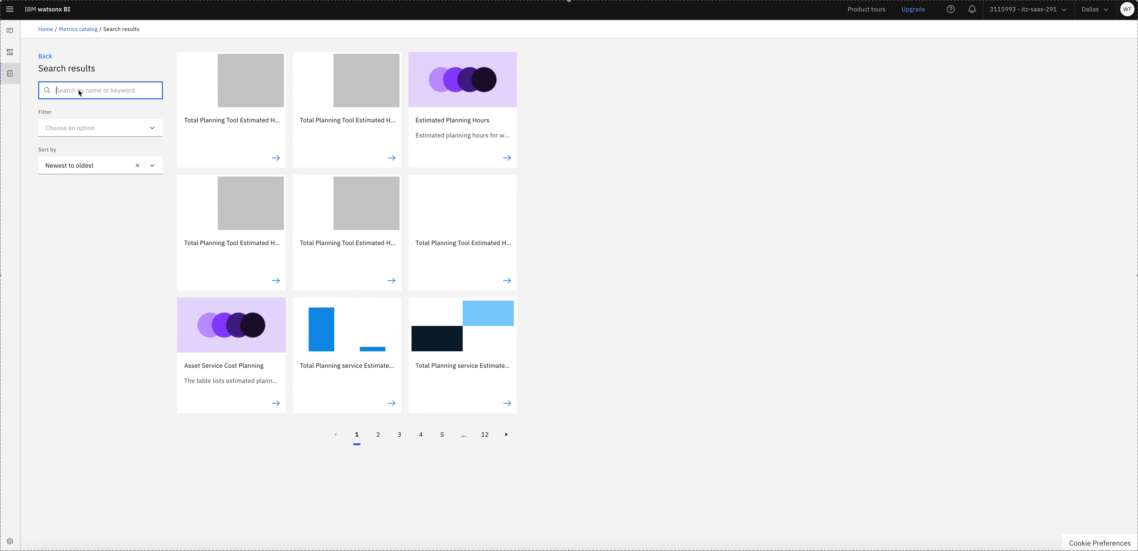
{"action": "type", "text": "MT"}
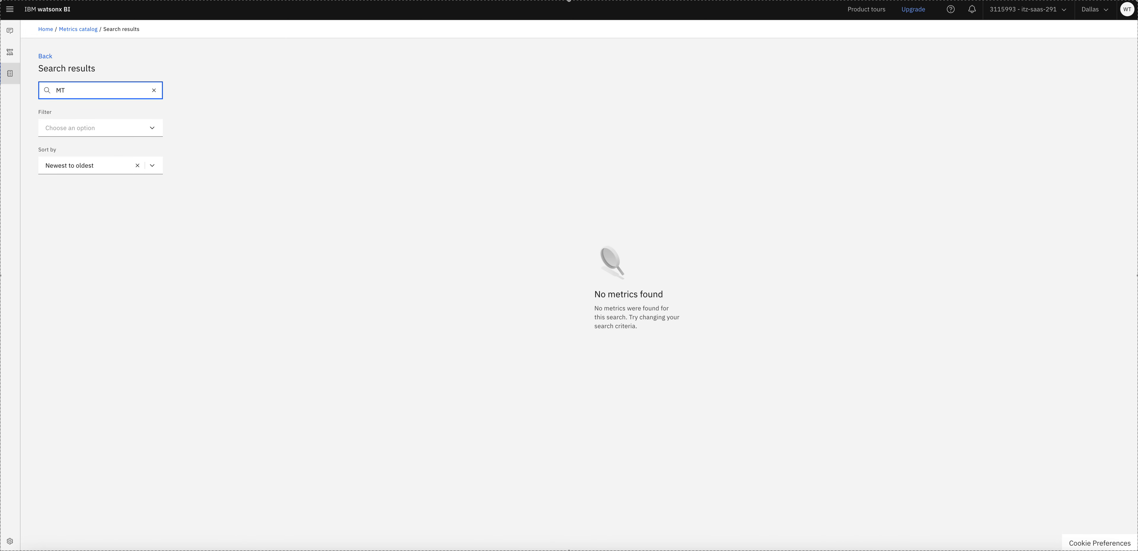
{"action": "key", "text": "BackSpace"}
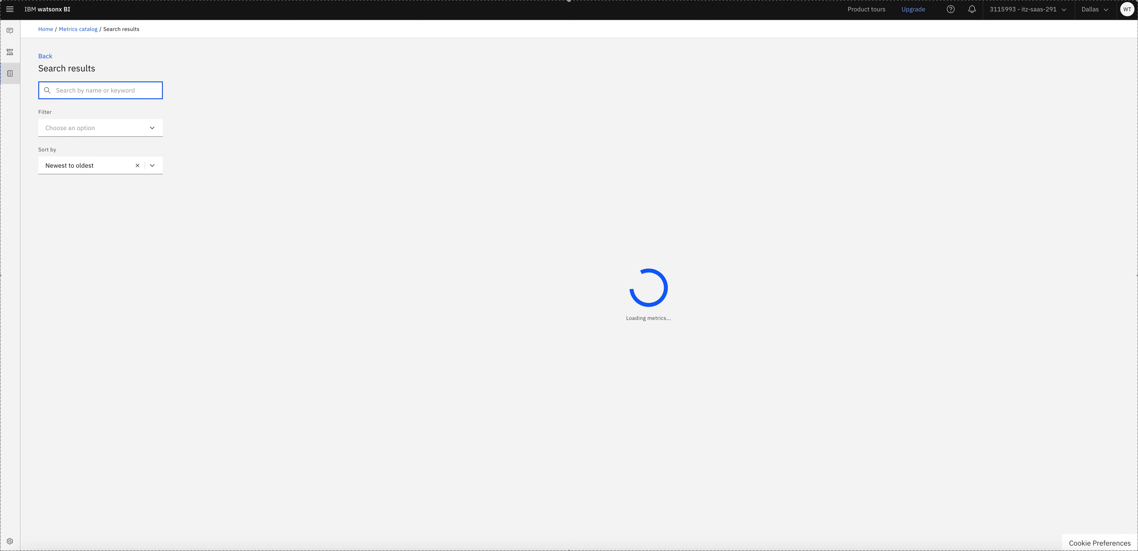
{"action": "type", "text": "hours"}
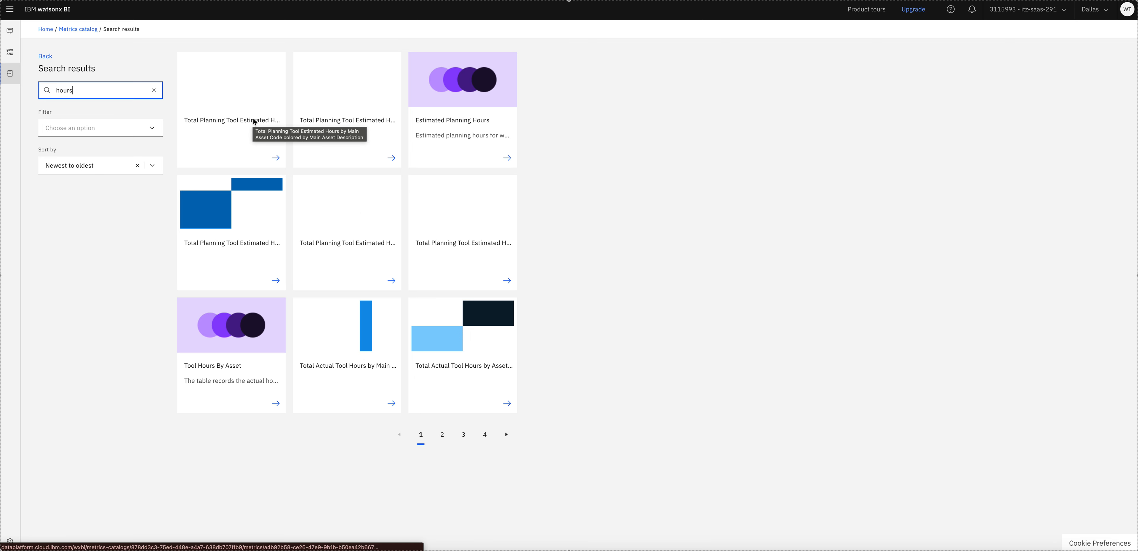
- On results page 2, preview Total Planning Labor Estimated Hours, then return to Search results
{"action": "left_click", "coordinate": [442, 434]}
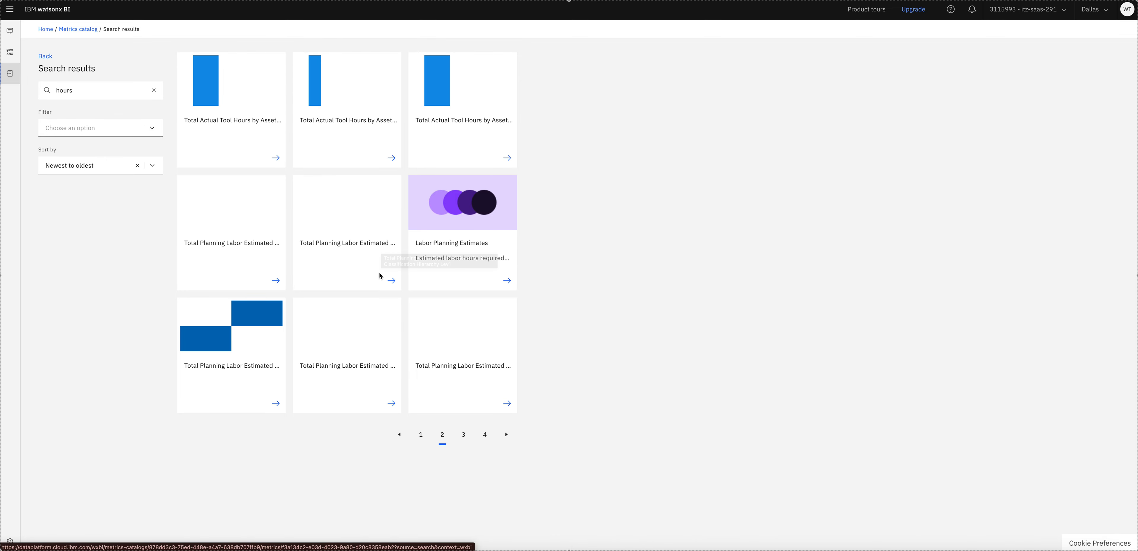
{"action": "left_click", "coordinate": [346, 242]}
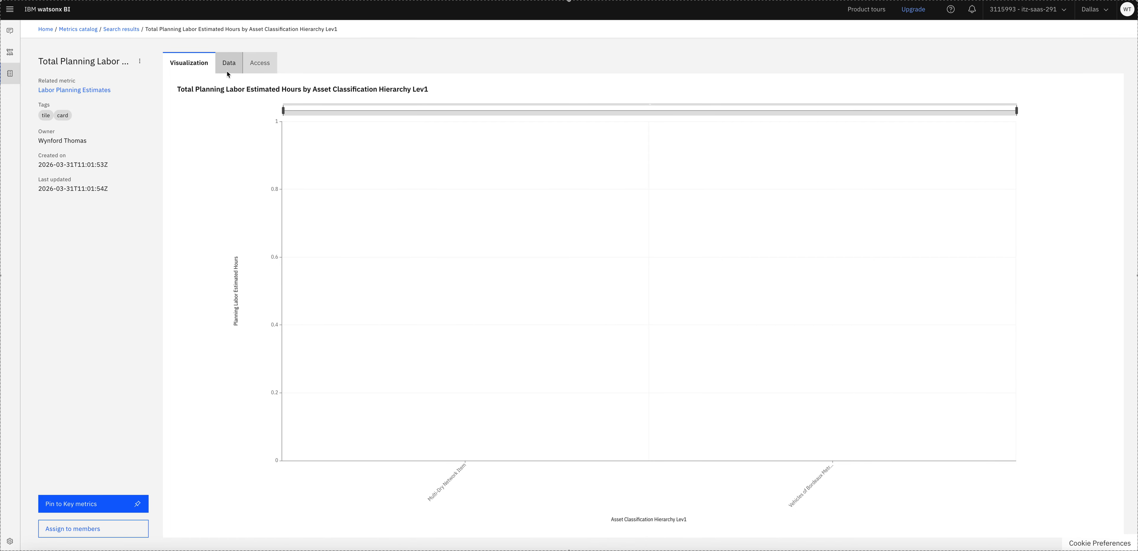
{"action": "left_click", "coordinate": [126, 29]}
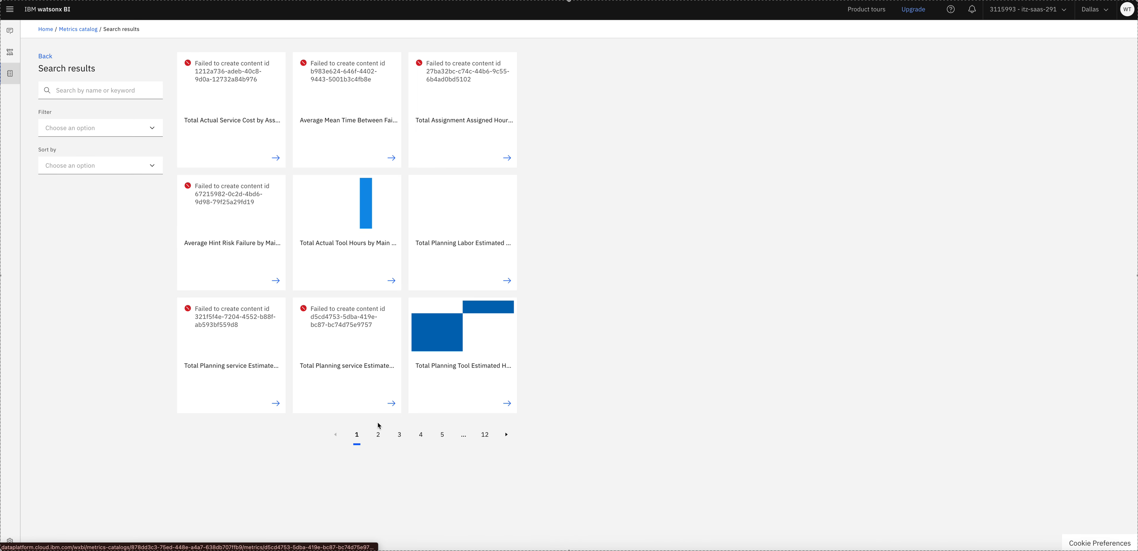
- View Total Actual Labor Hours by Asset Description on page 2, then go to Data and Metrics
{"action": "left_click", "coordinate": [378, 435]}
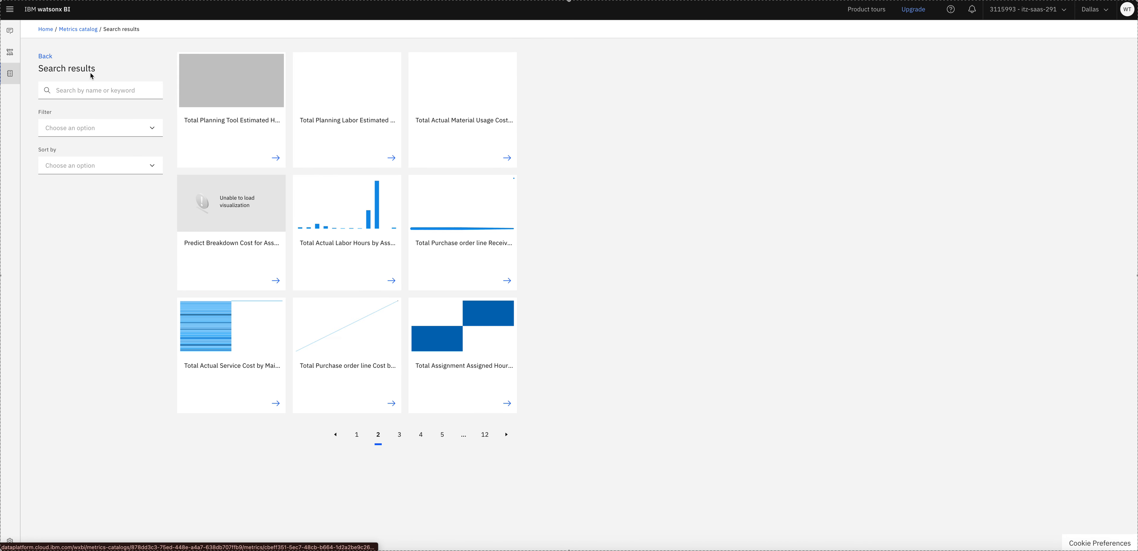
{"action": "left_click", "coordinate": [392, 283]}
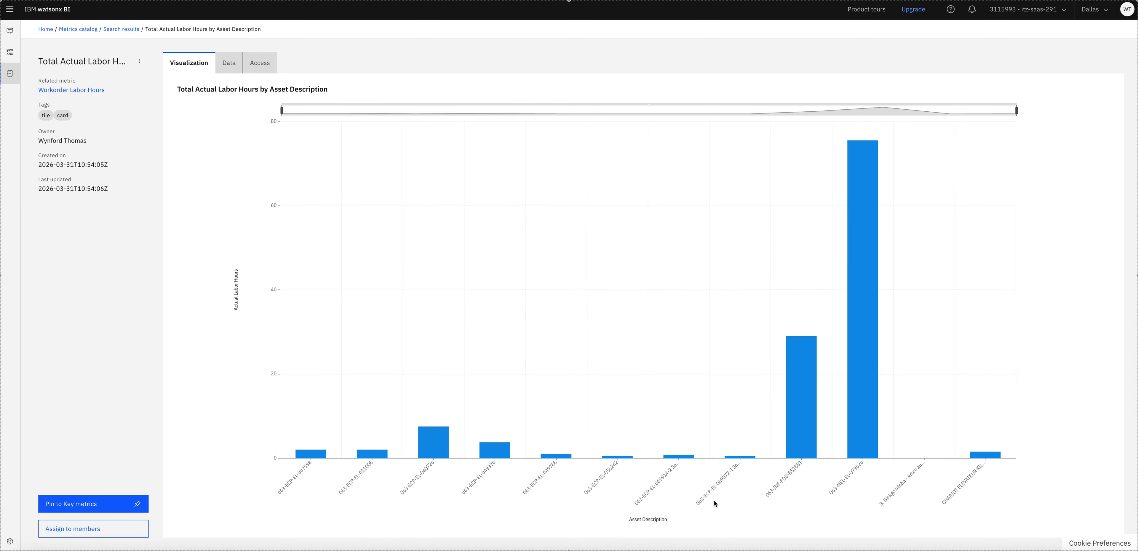
{"action": "mouse_move", "coordinate": [9, 69]}
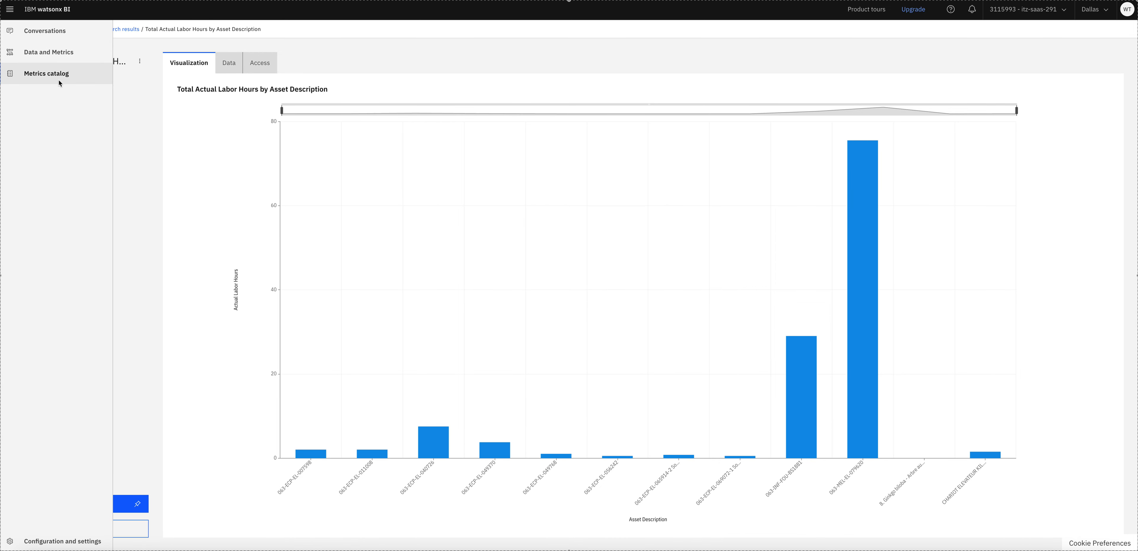
{"action": "left_click", "coordinate": [48, 78]}
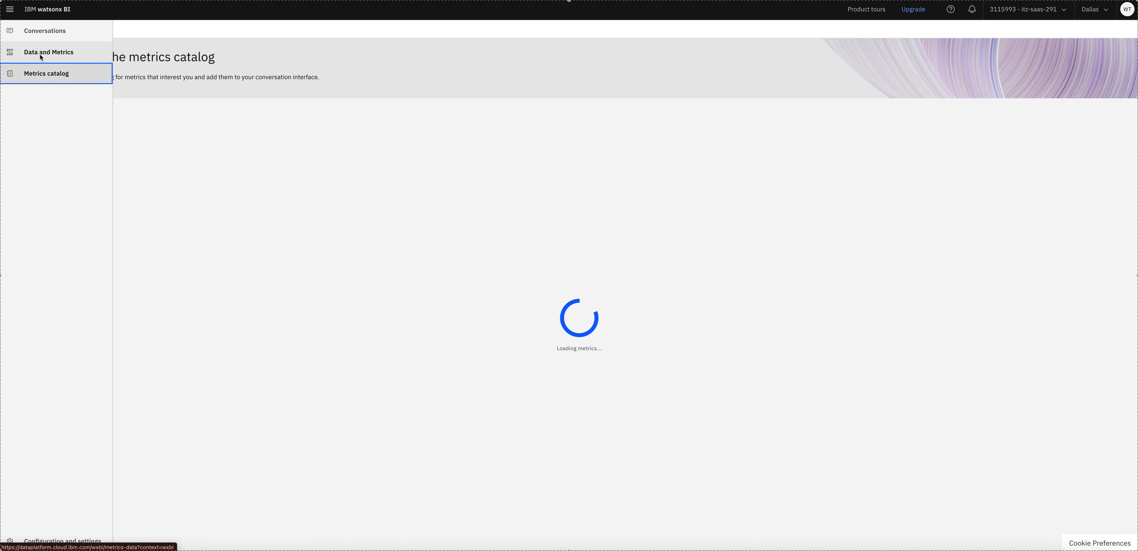
{"action": "left_click", "coordinate": [40, 55]}
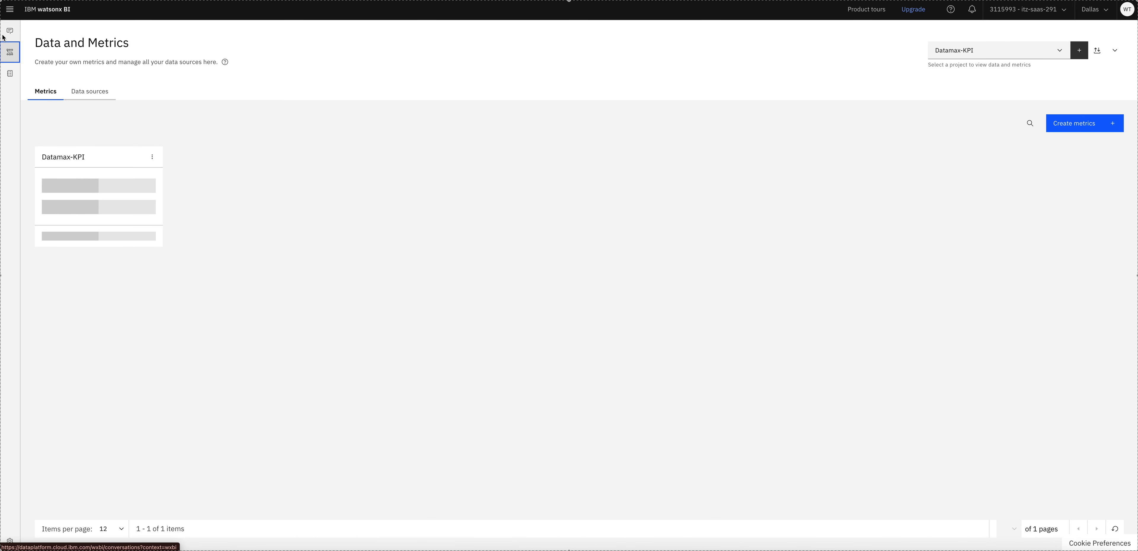
- Start a new chat conversation and set its data source to Datamax-KPI
{"action": "left_click", "coordinate": [31, 36]}
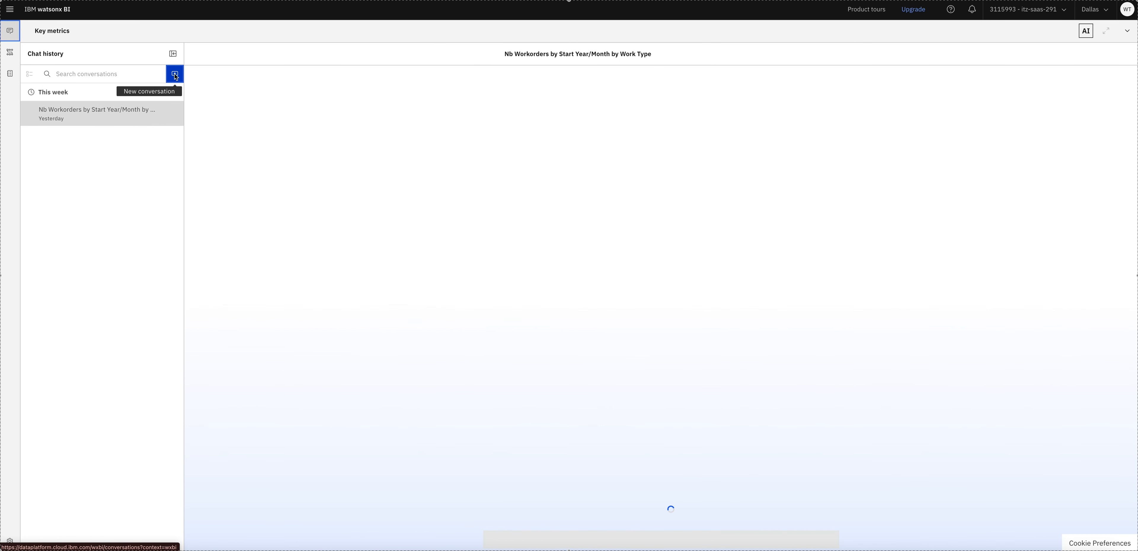
{"action": "left_click", "coordinate": [174, 74]}
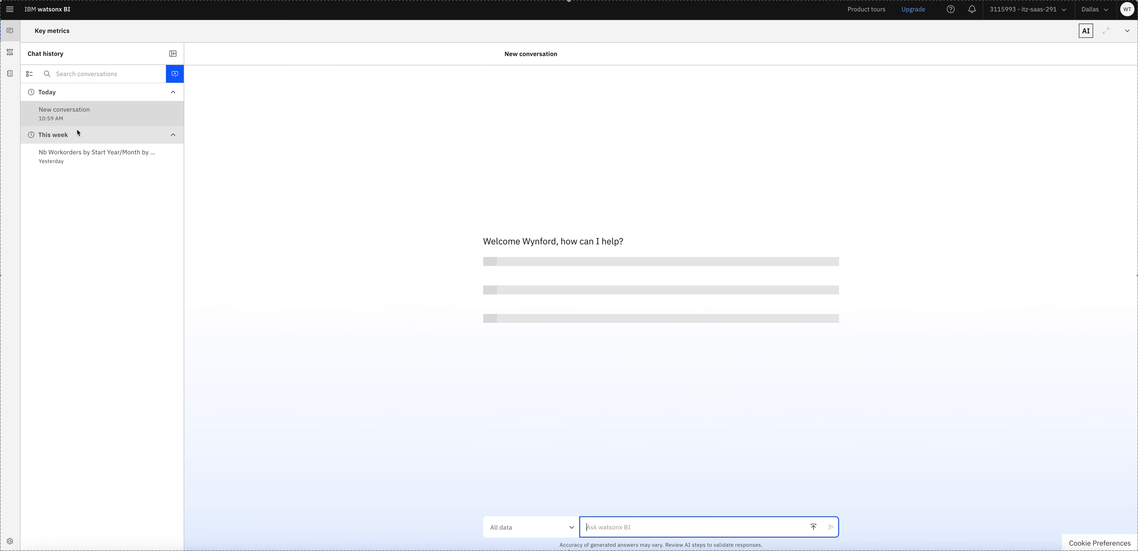
{"action": "left_click", "coordinate": [572, 529]}
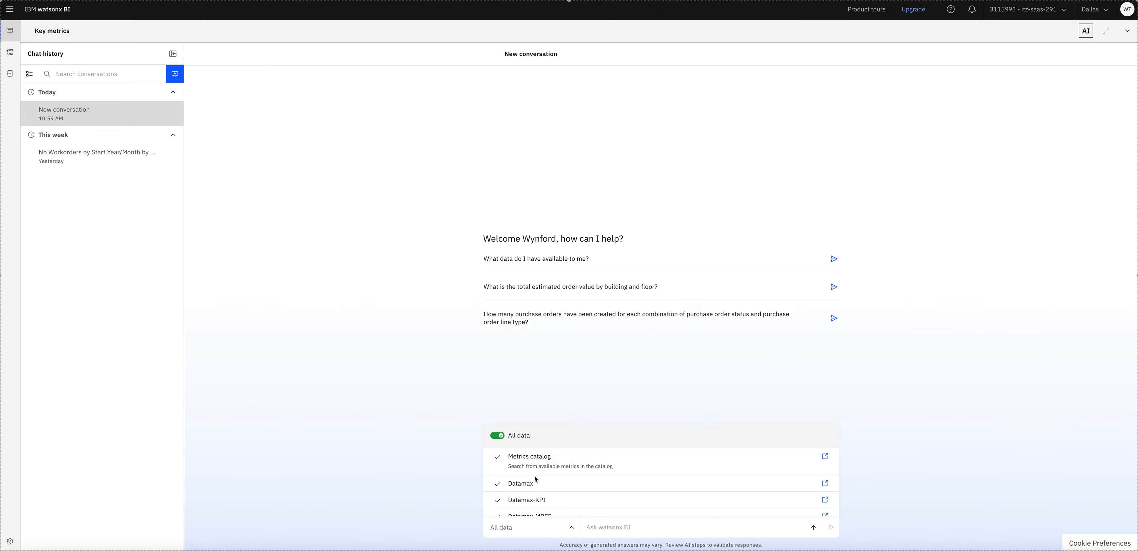
{"action": "scroll", "coordinate": [536, 480], "scroll_direction": "down", "scroll_amount": 2}
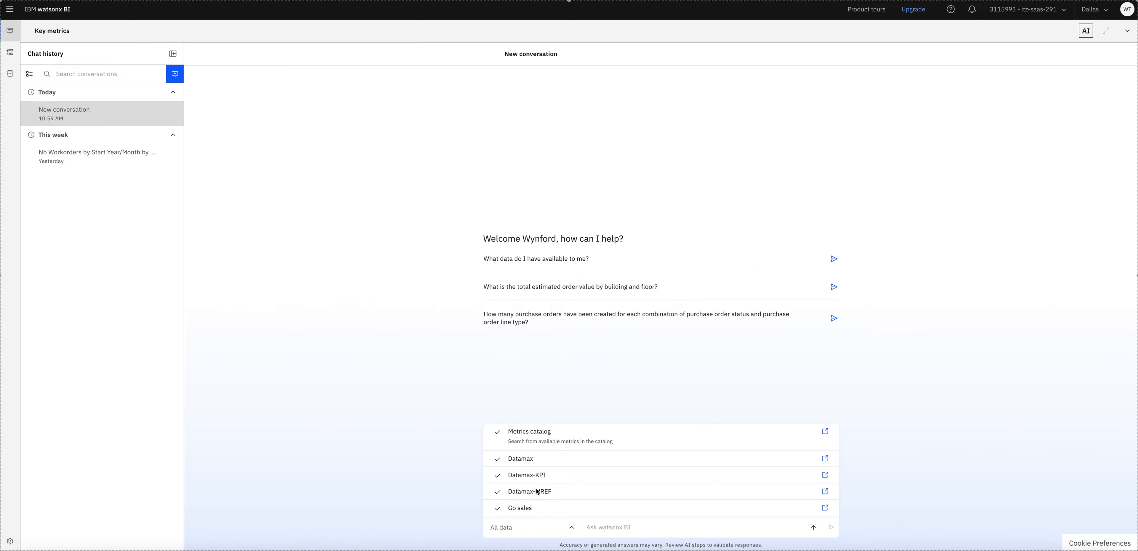
{"action": "left_click", "coordinate": [571, 528]}
{"action": "left_click", "coordinate": [573, 528]}
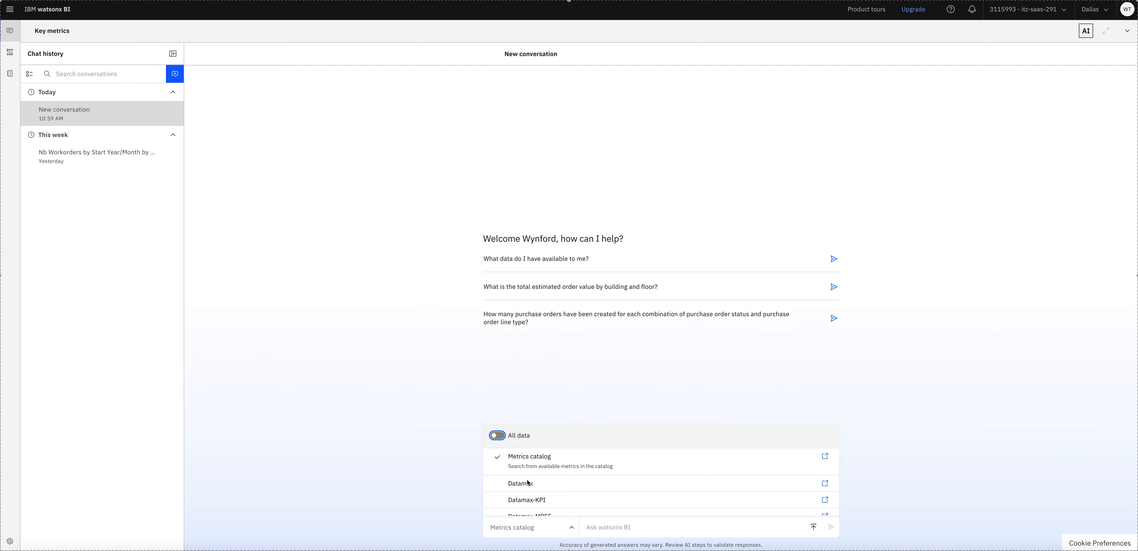
{"action": "left_click", "coordinate": [534, 503]}
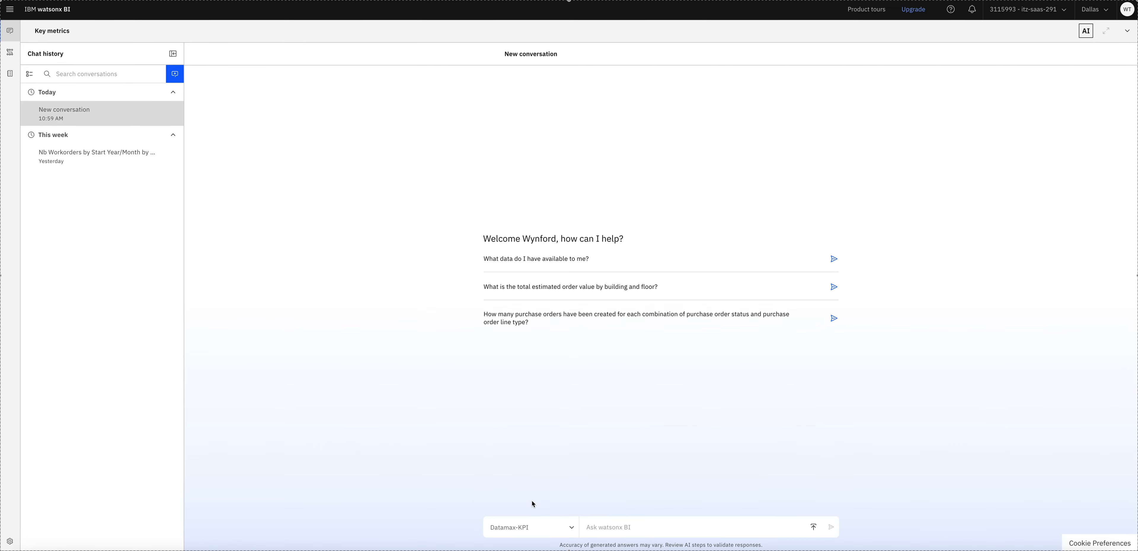
- Paste the Previous Workorder, Following Workorder, MTBF question from Notes into the chat
{"action": "left_click", "coordinate": [610, 529]}
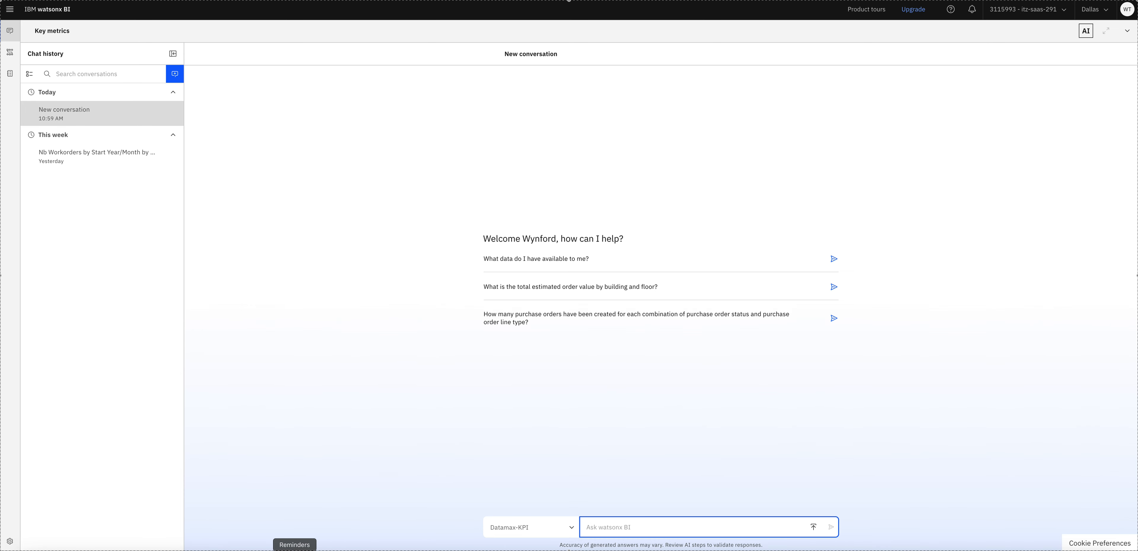
{"action": "left_click", "coordinate": [318, 550]}
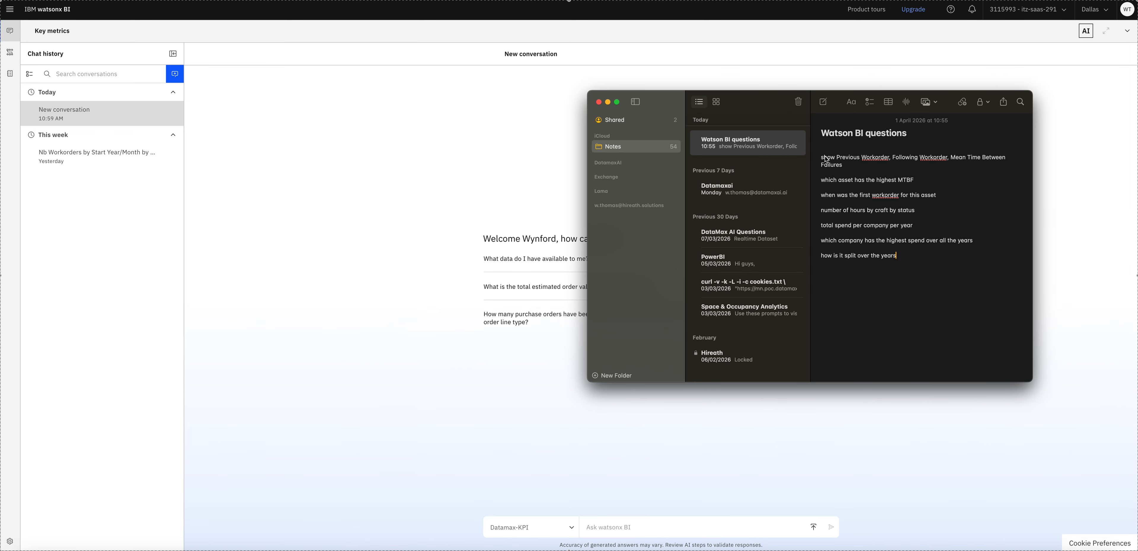
{"action": "left_click_drag", "start_coordinate": [838, 160], "coordinate": [853, 168]}
{"action": "key", "text": "super+c"}
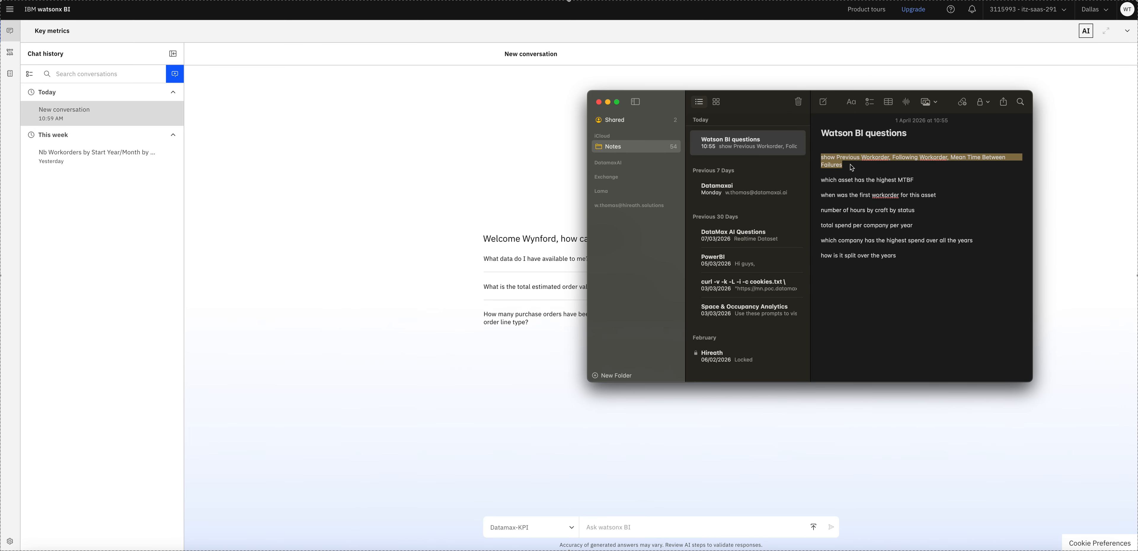
{"action": "left_click", "coordinate": [608, 527]}
{"action": "key", "text": "super+v"}
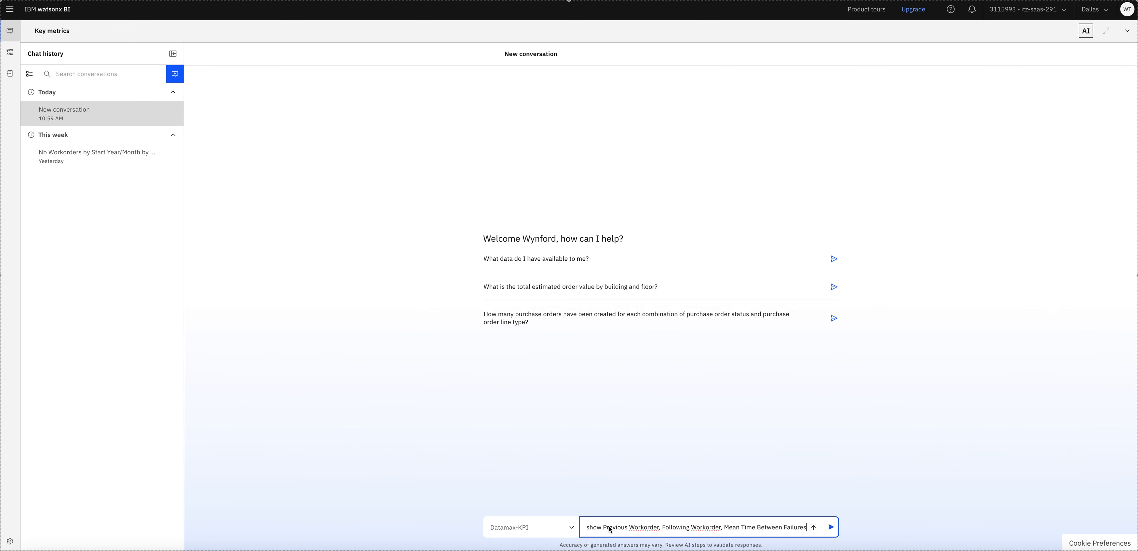
- Submit the workorder MTBF question, dismiss the Error toast, and resubmit it
{"action": "key", "text": "Return"}
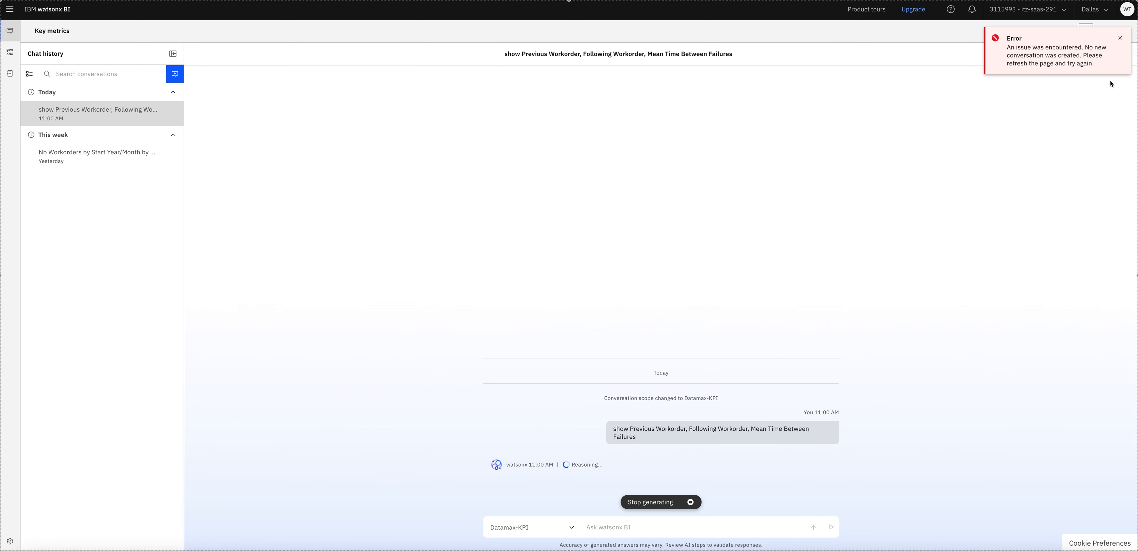
{"action": "left_click", "coordinate": [1121, 38]}
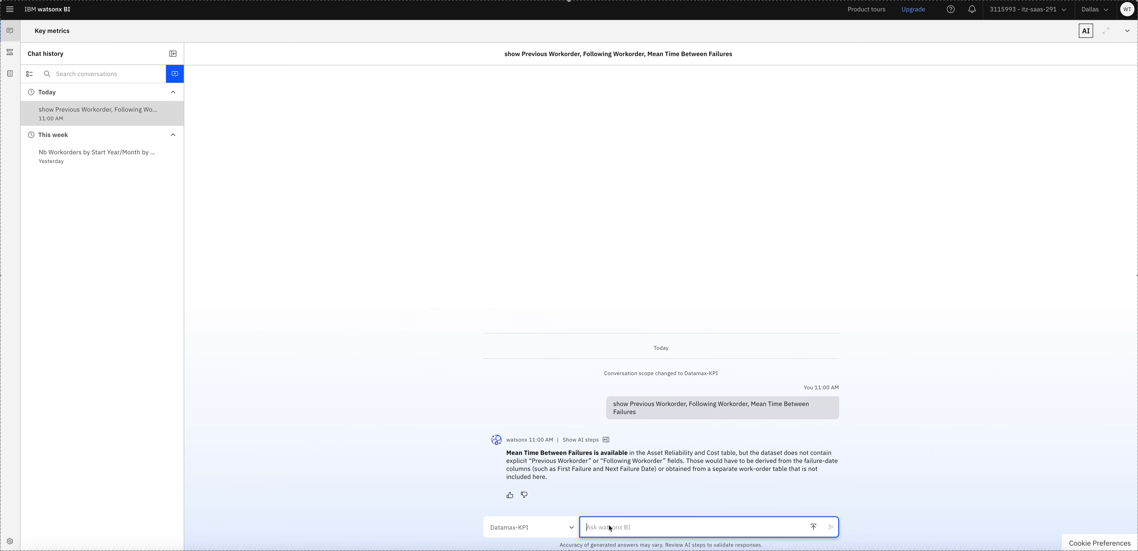
{"action": "key", "text": "ctrl+v"}
{"action": "key", "text": "Return"}
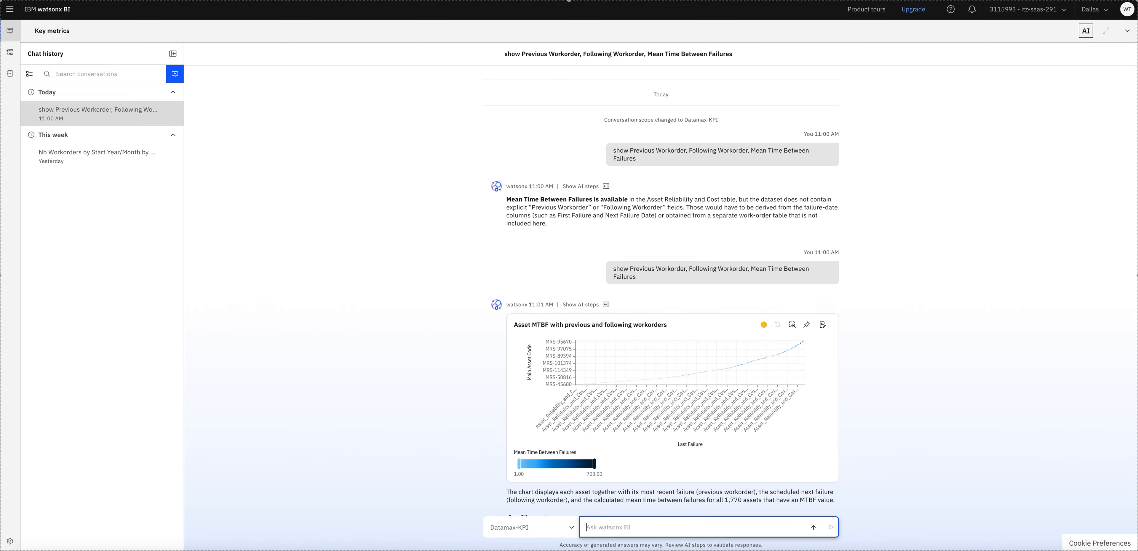
- Switch the MTBF heat map to a Table view and scroll through the asset rows
{"action": "scroll", "coordinate": [888, 484], "scroll_direction": "down", "scroll_amount": 1}
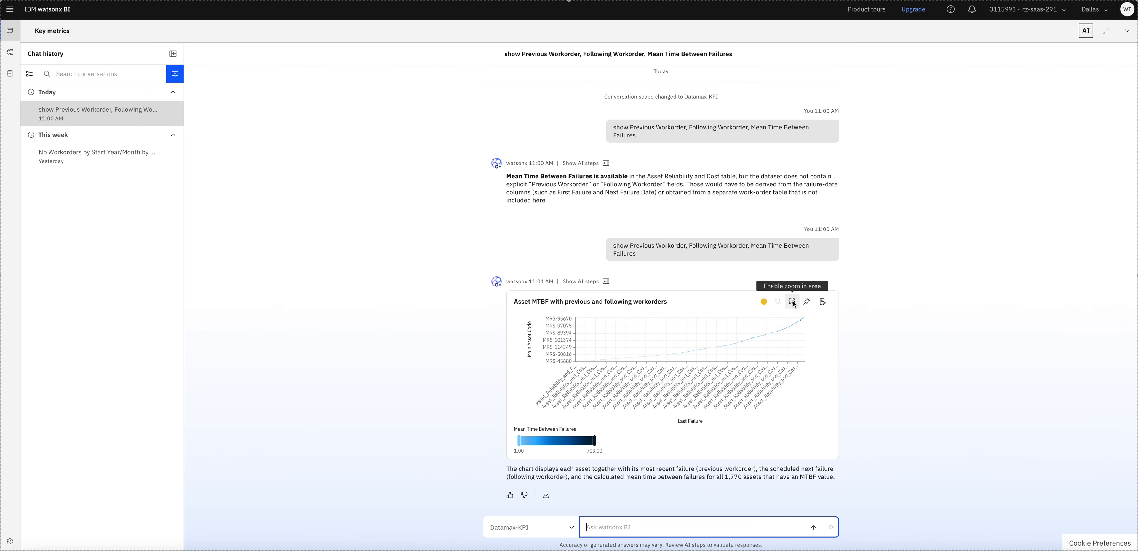
{"action": "left_click", "coordinate": [824, 302]}
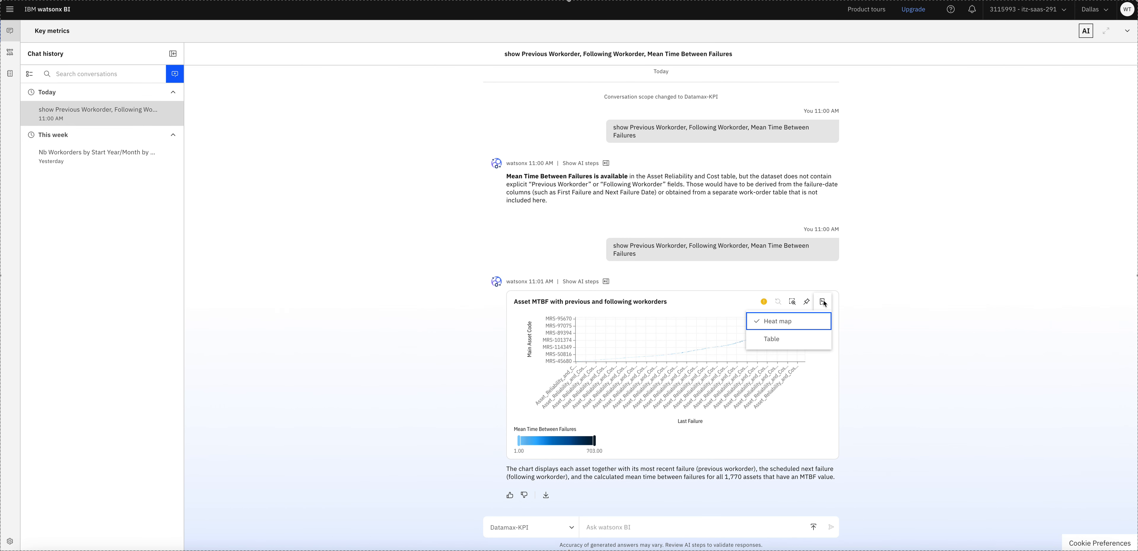
{"action": "left_click", "coordinate": [774, 340]}
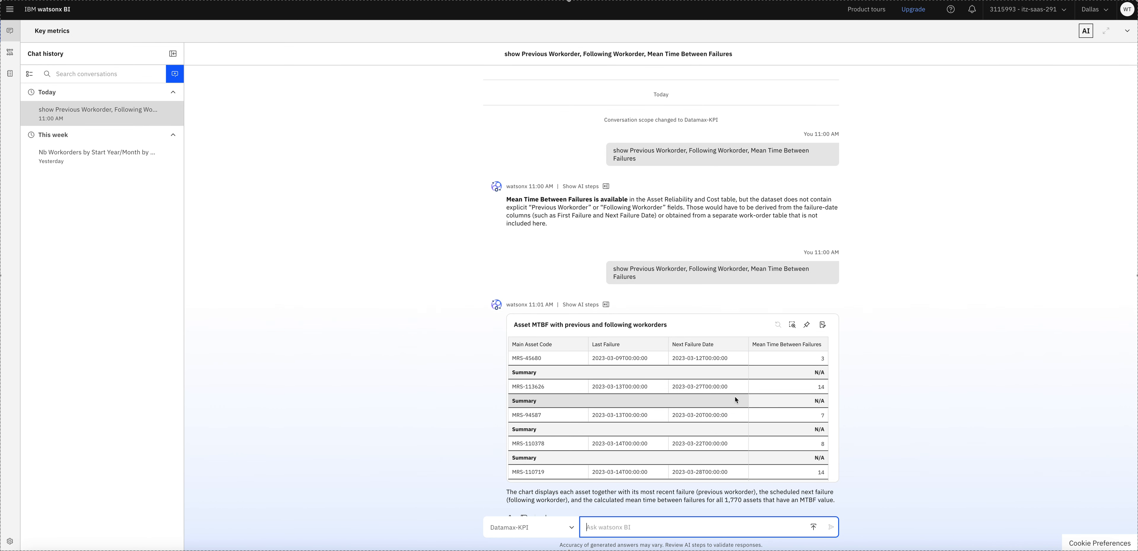
{"action": "scroll", "coordinate": [735, 396], "scroll_direction": "down", "scroll_amount": 5}
{"action": "scroll", "coordinate": [866, 404], "scroll_direction": "down", "scroll_amount": 1}
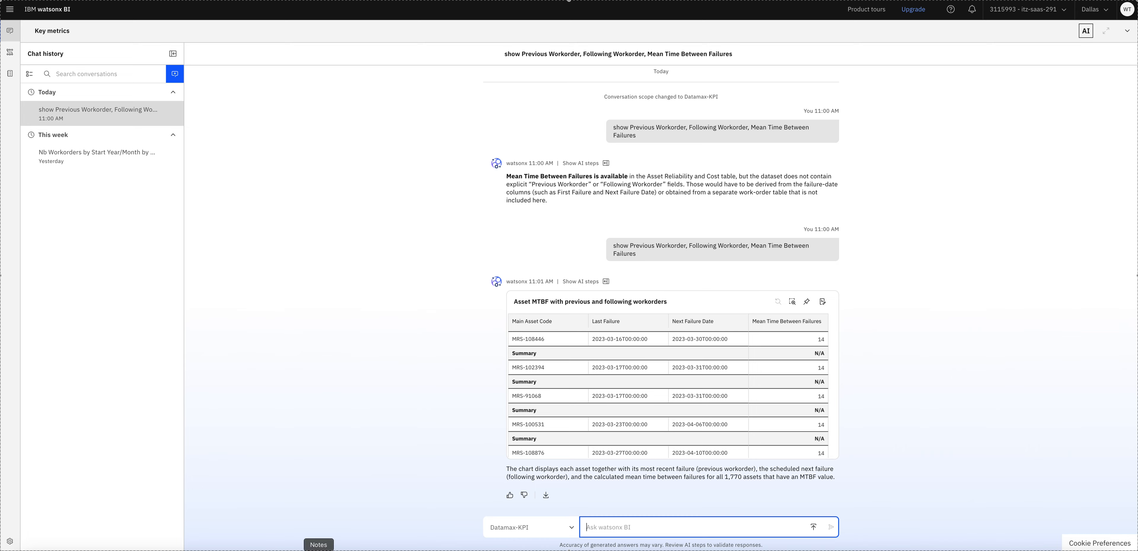
{"action": "left_click", "coordinate": [318, 550]}
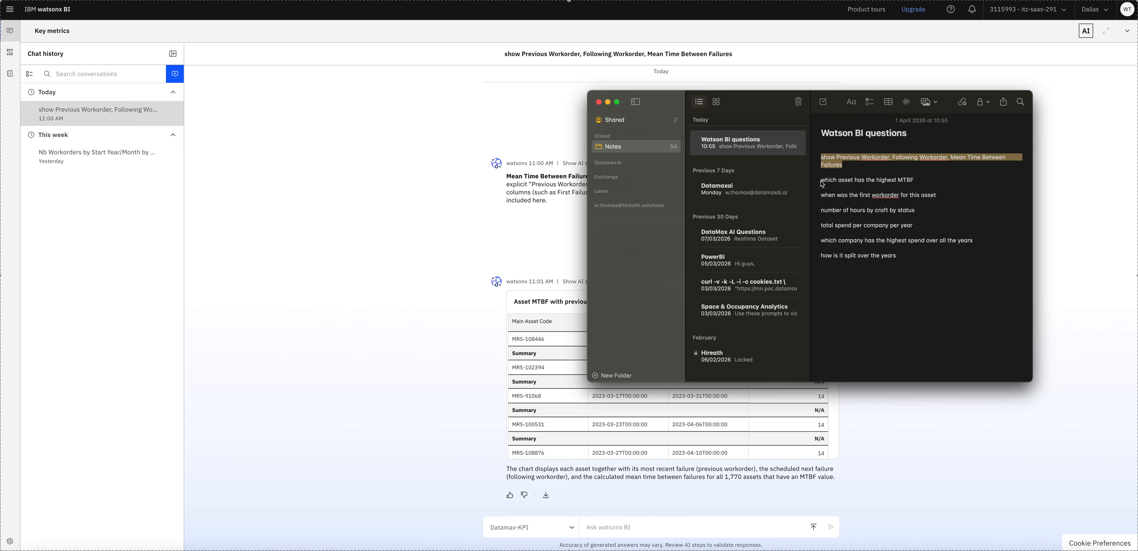
- Ask 'which asset has the highest MTBF' and expand the AI reasoning behind the answer
{"action": "left_click_drag", "start_coordinate": [822, 182], "coordinate": [917, 183]}
{"action": "key", "text": "super+c"}
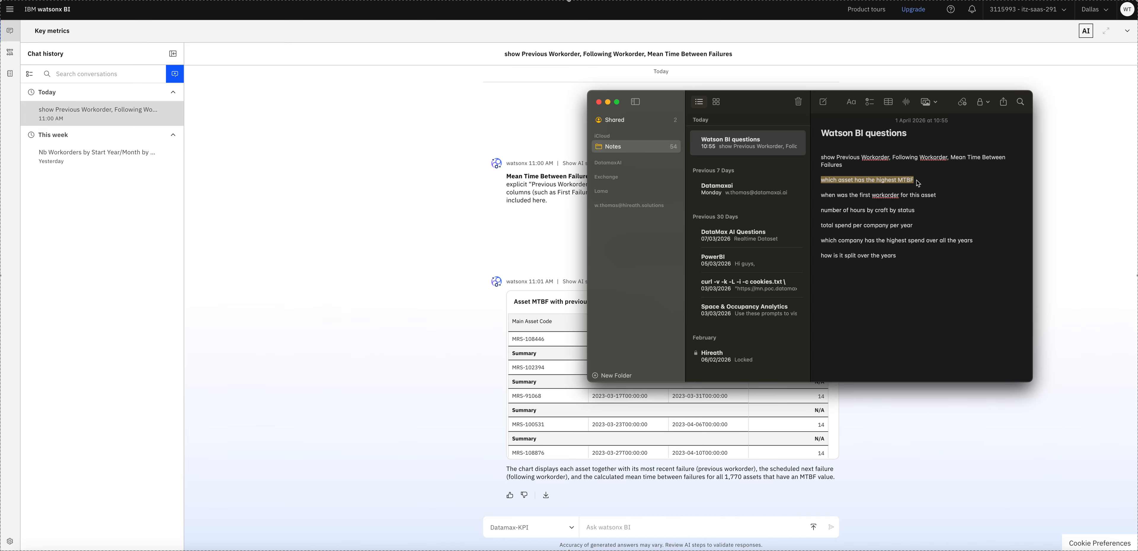
{"action": "left_click", "coordinate": [610, 525]}
{"action": "key", "text": "super+v"}
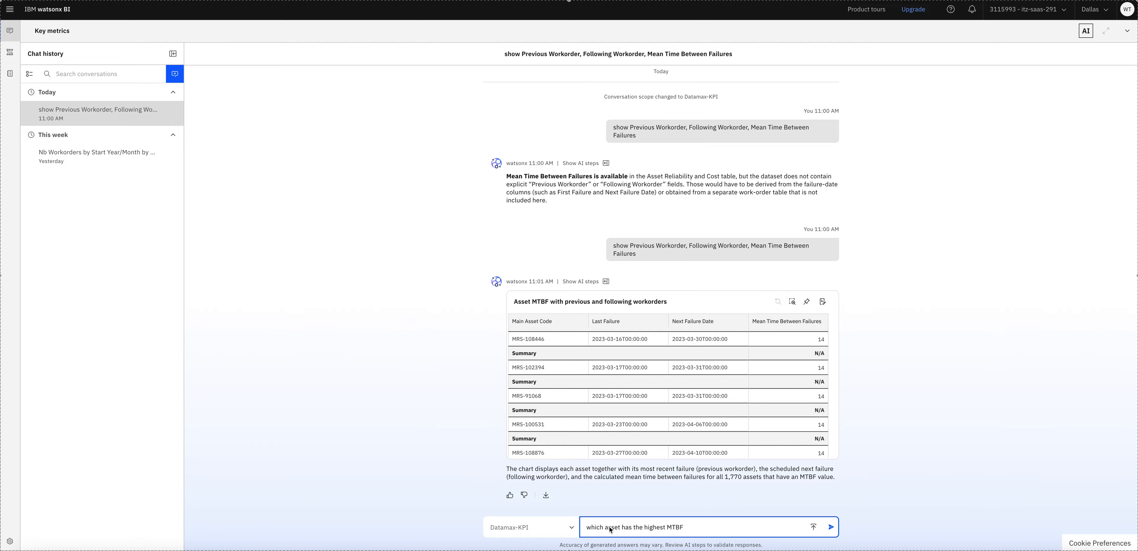
{"action": "key", "text": "Return"}
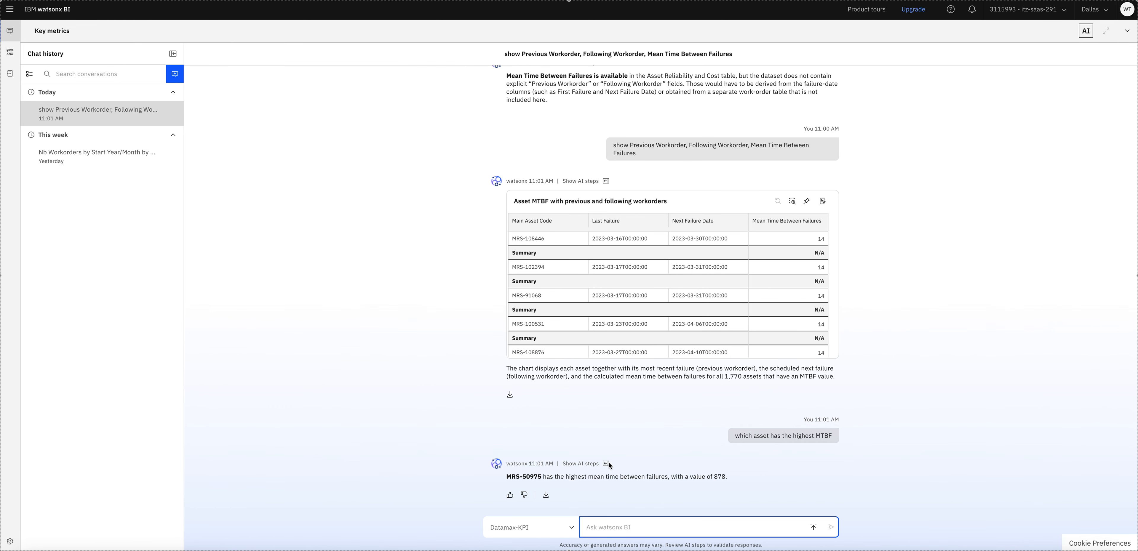
{"action": "left_click", "coordinate": [594, 464]}
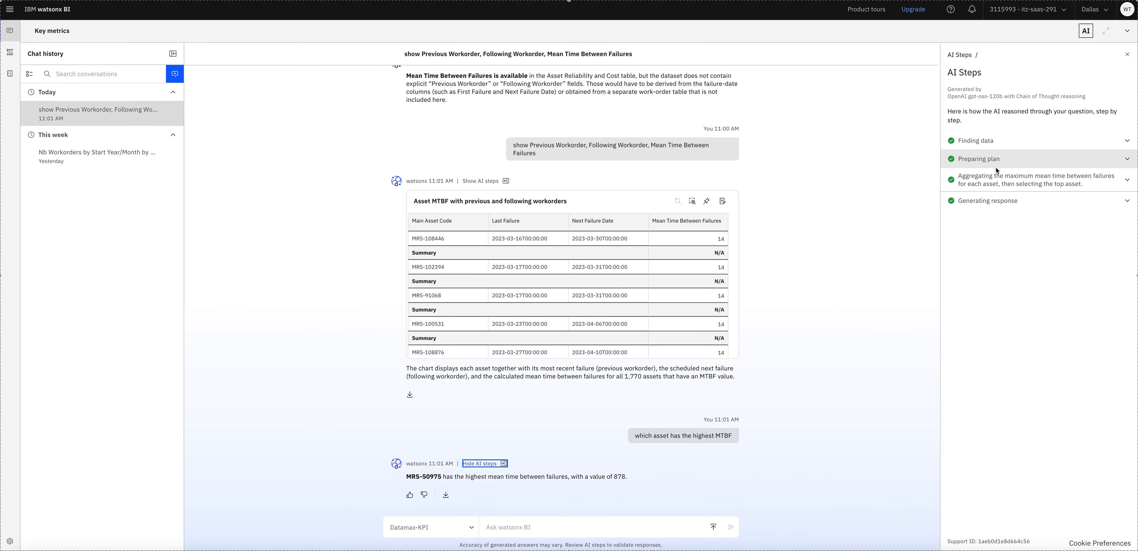
{"action": "left_click", "coordinate": [983, 142]}
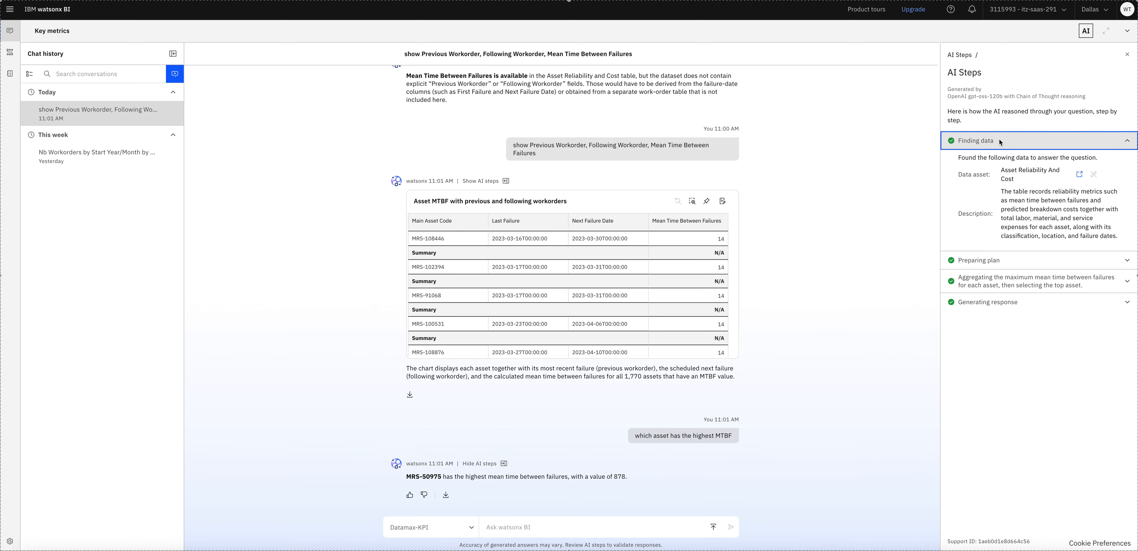
{"action": "left_click", "coordinate": [981, 263]}
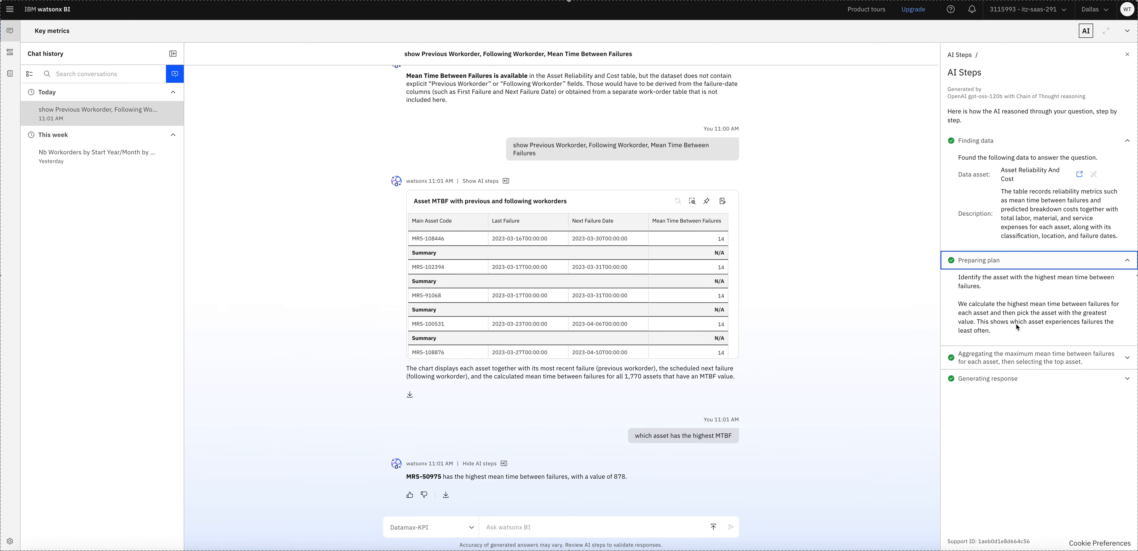
{"action": "left_click", "coordinate": [991, 360]}
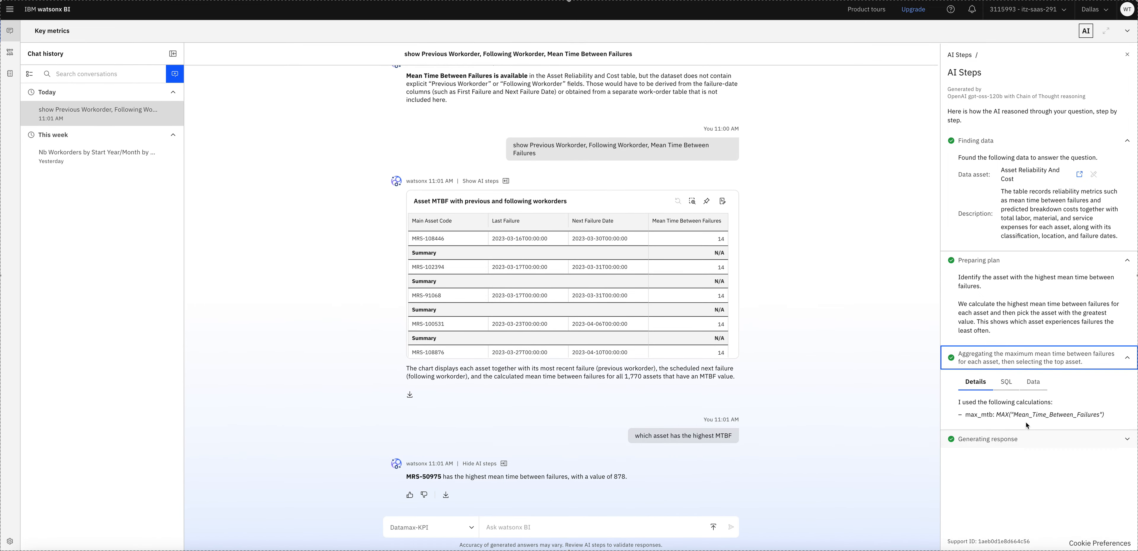
{"action": "left_click", "coordinate": [1008, 383]}
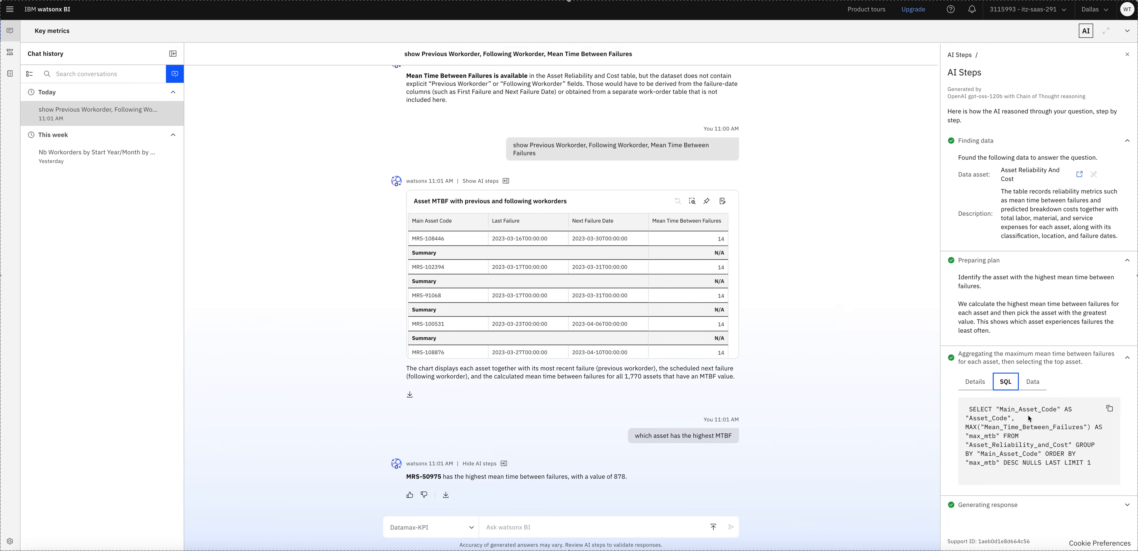
{"action": "left_click", "coordinate": [1033, 382]}
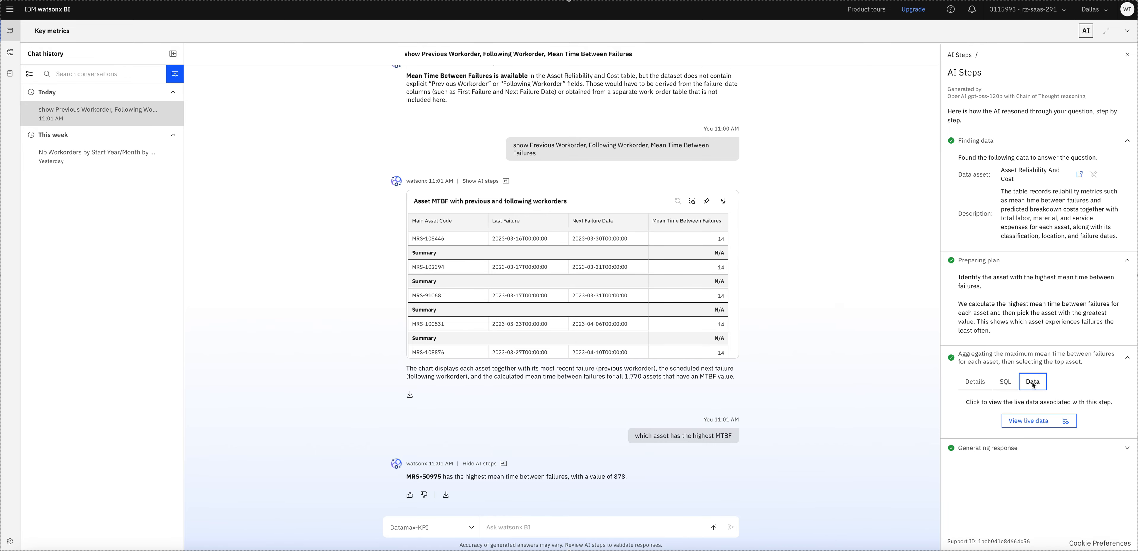
{"action": "left_click", "coordinate": [998, 451]}
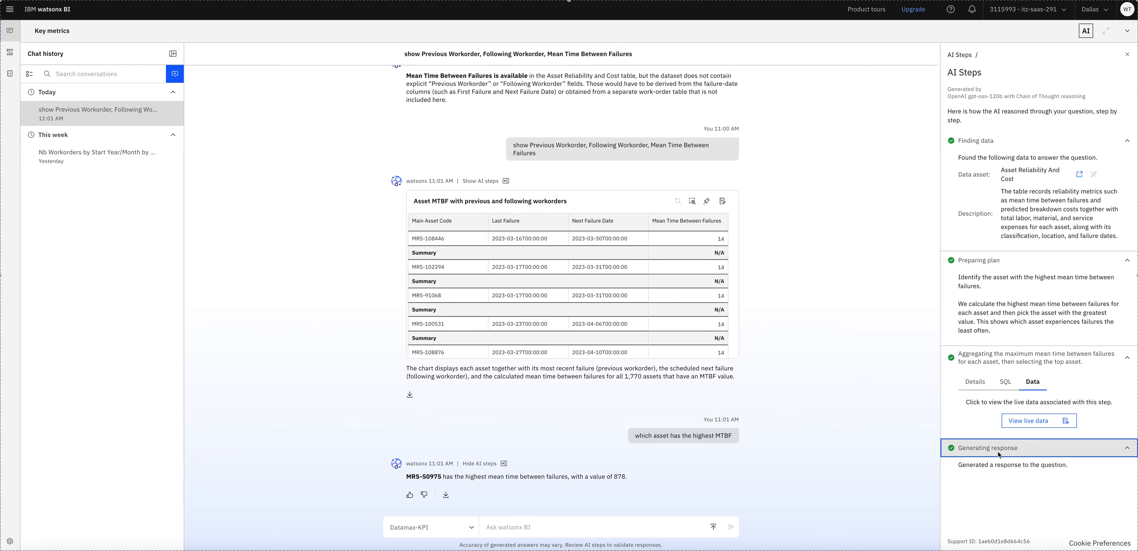
{"action": "left_click", "coordinate": [1128, 54]}
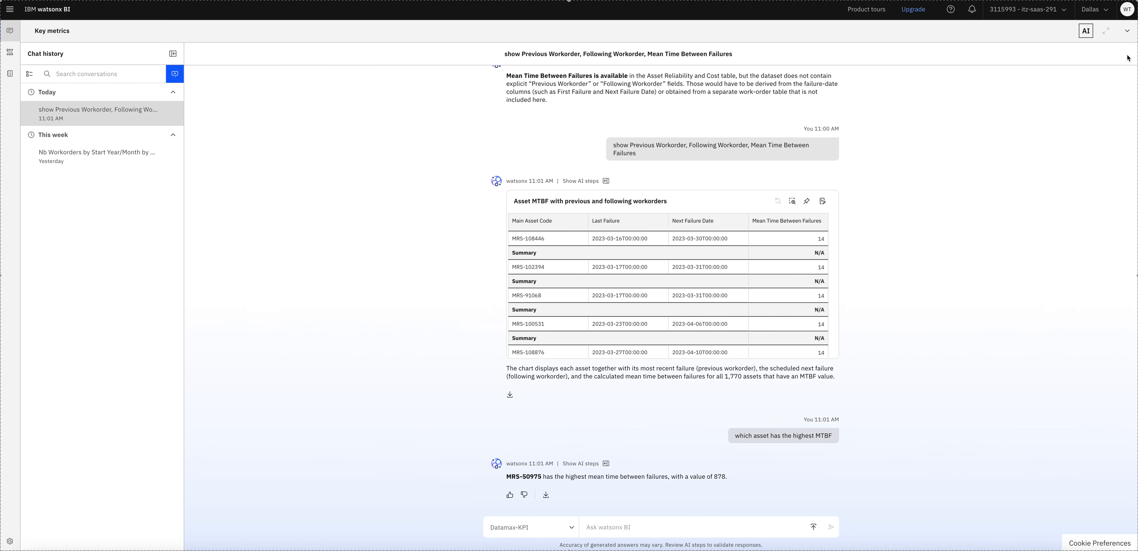
- Copy the first-workorder question from Notes into the chat and send it
{"action": "left_click", "coordinate": [622, 527]}
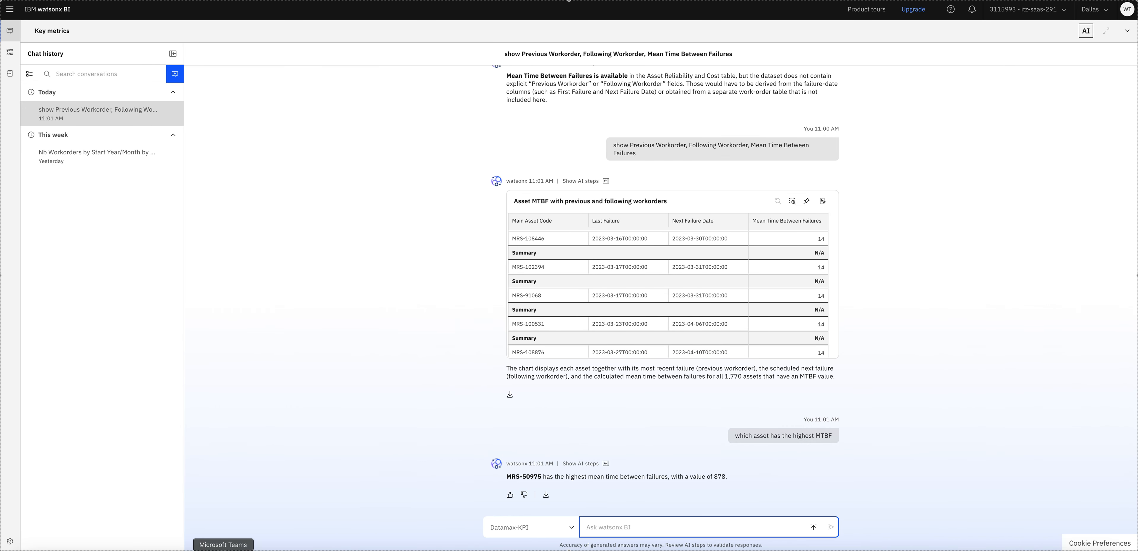
{"action": "left_click", "coordinate": [319, 550]}
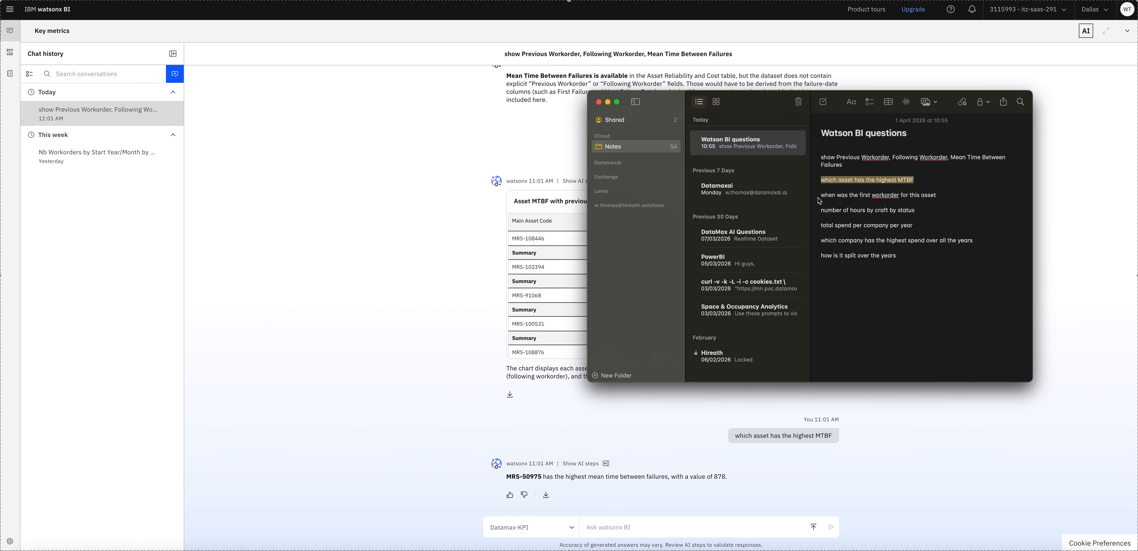
{"action": "left_click_drag", "start_coordinate": [821, 195], "coordinate": [939, 197]}
{"action": "key", "text": "super+c"}
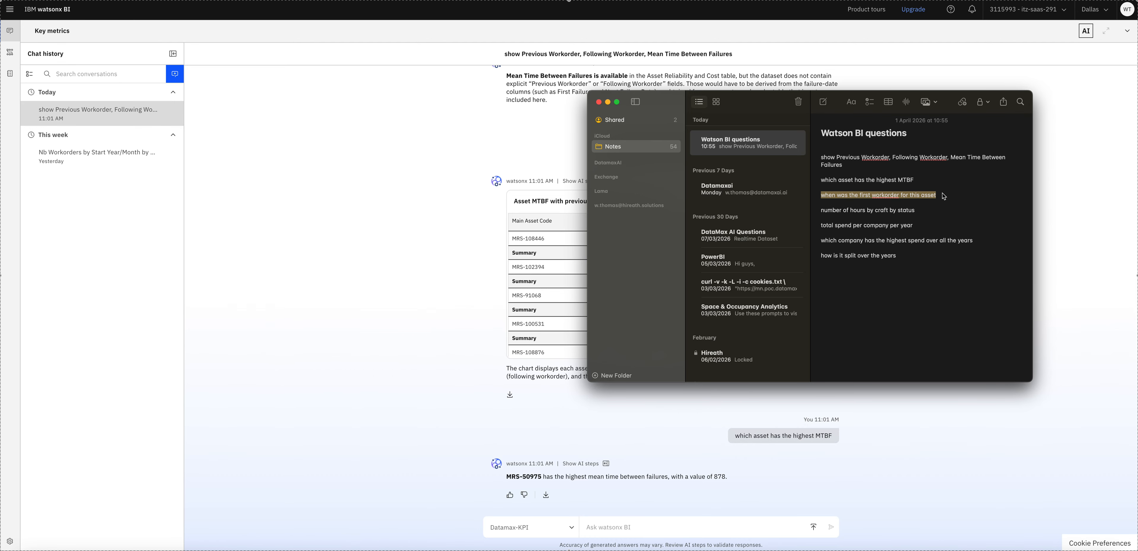
{"action": "left_click", "coordinate": [607, 522]}
{"action": "key", "text": "super+v"}
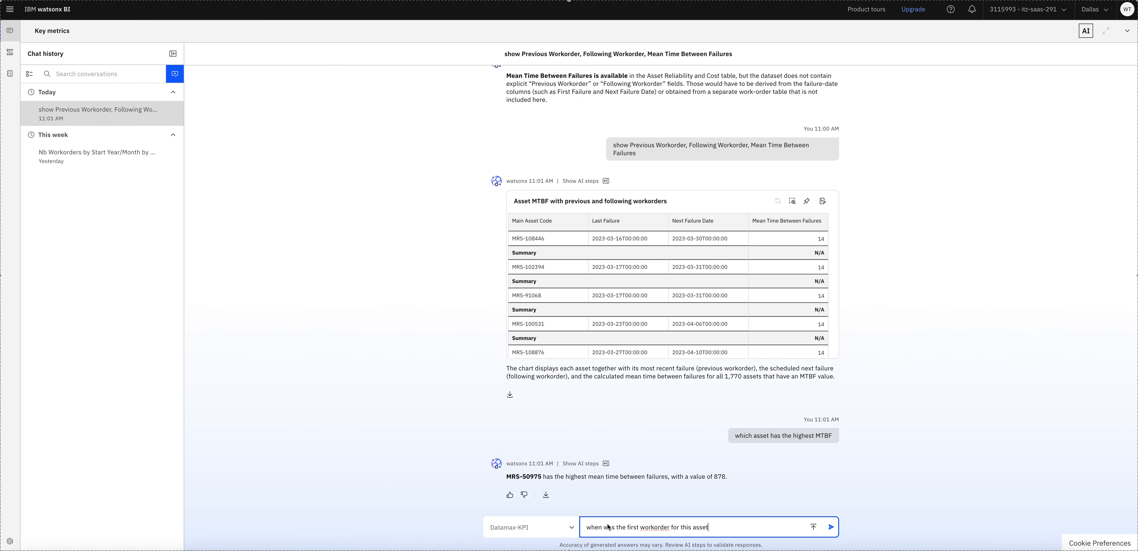
{"action": "key", "text": "Return"}
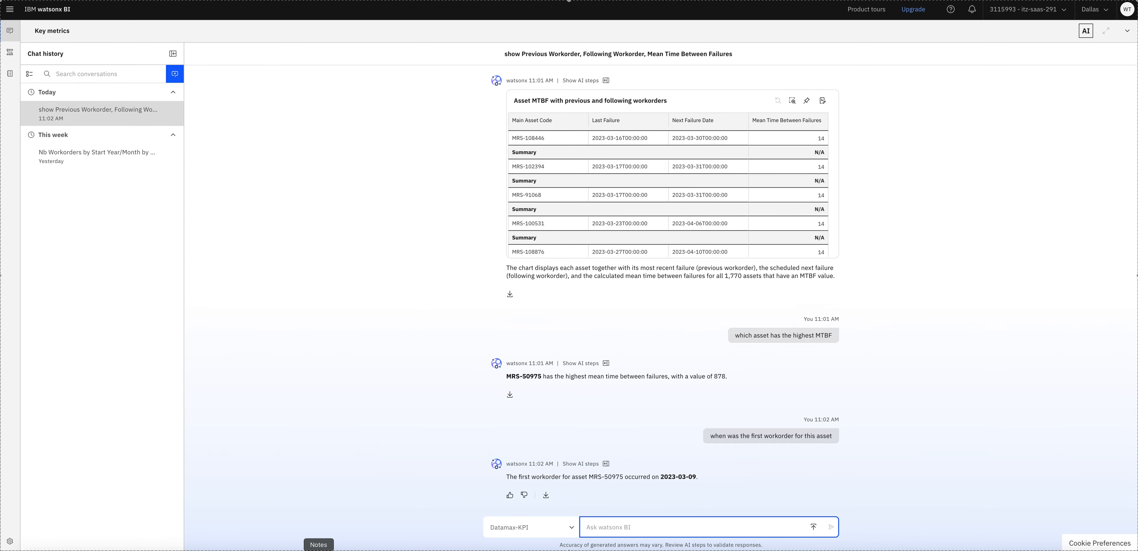
- Ask 'number of hours by craft by status', copied from Notes, in the chat
{"action": "left_click", "coordinate": [343, 548]}
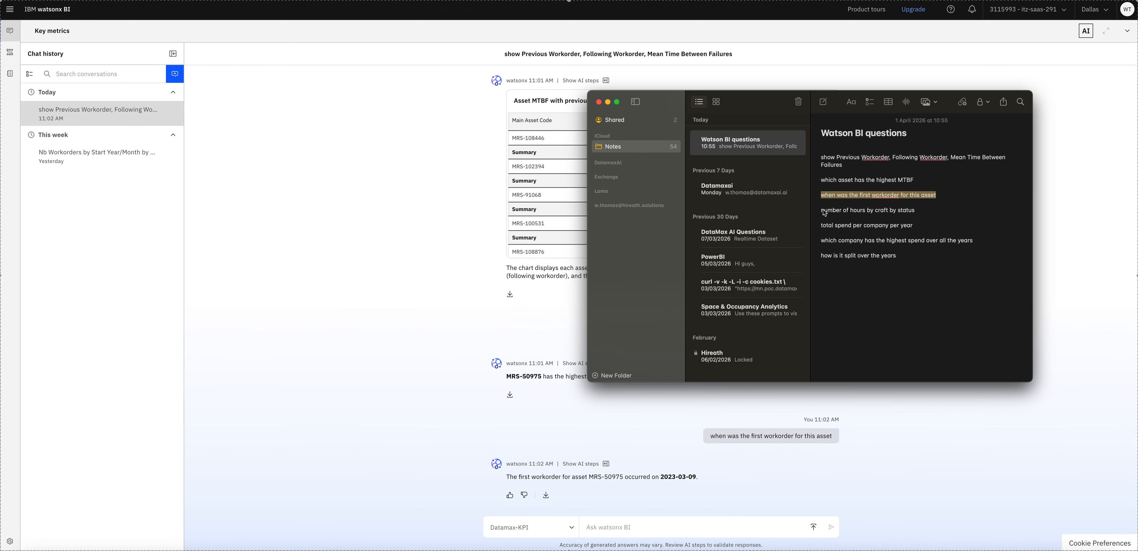
{"action": "left_click_drag", "start_coordinate": [825, 211], "coordinate": [926, 217]}
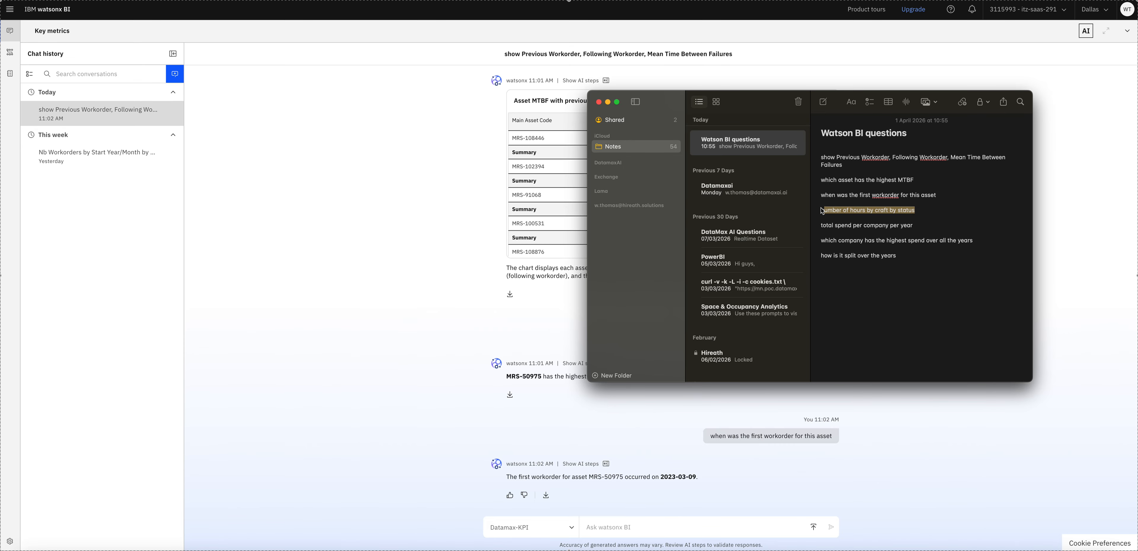
{"action": "left_click_drag", "start_coordinate": [822, 208], "coordinate": [922, 209]}
{"action": "key", "text": "super+c"}
{"action": "left_click", "coordinate": [624, 522]}
{"action": "key", "text": "super+v"}
{"action": "key", "text": "Return"}
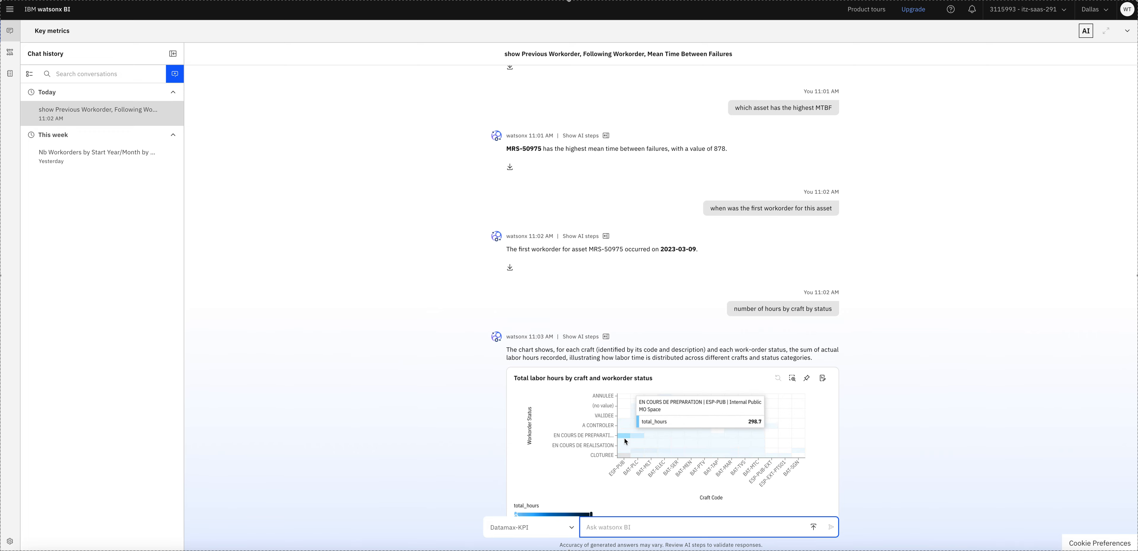
{"action": "mouse_move", "coordinate": [620, 443]}
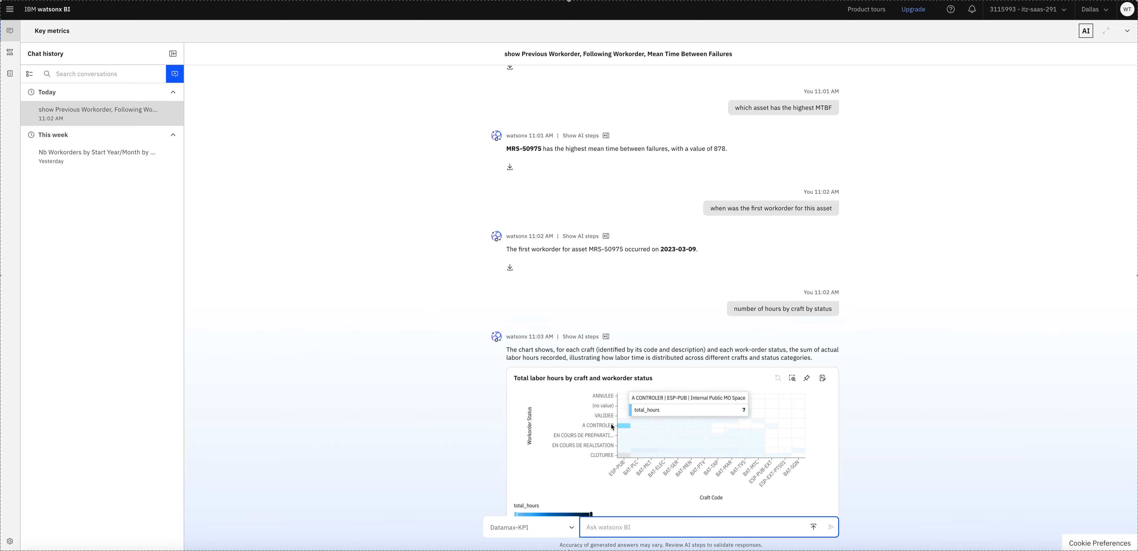
{"action": "left_click", "coordinate": [823, 379]}
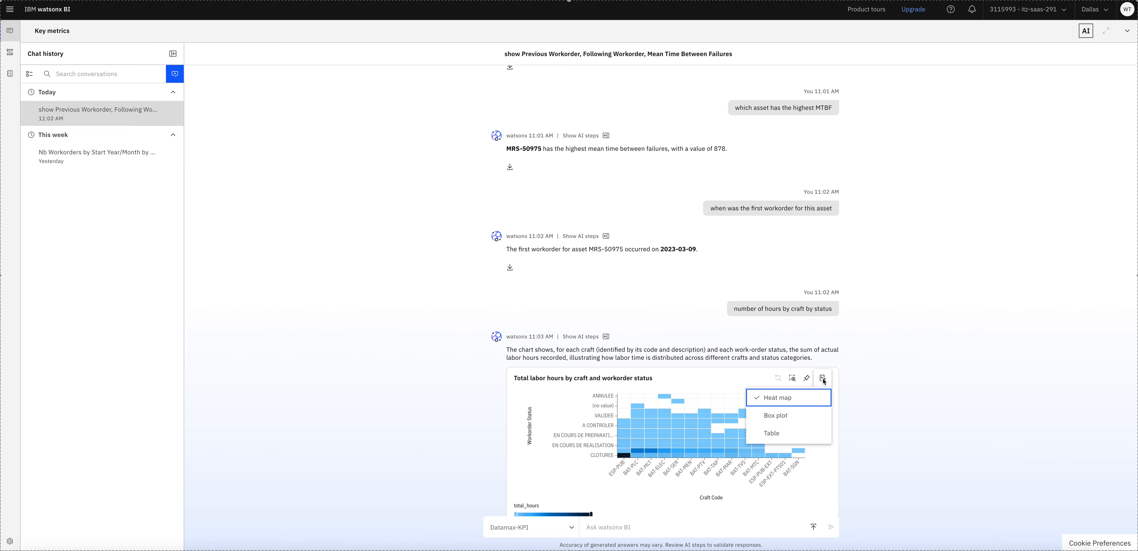
{"action": "left_click", "coordinate": [787, 419]}
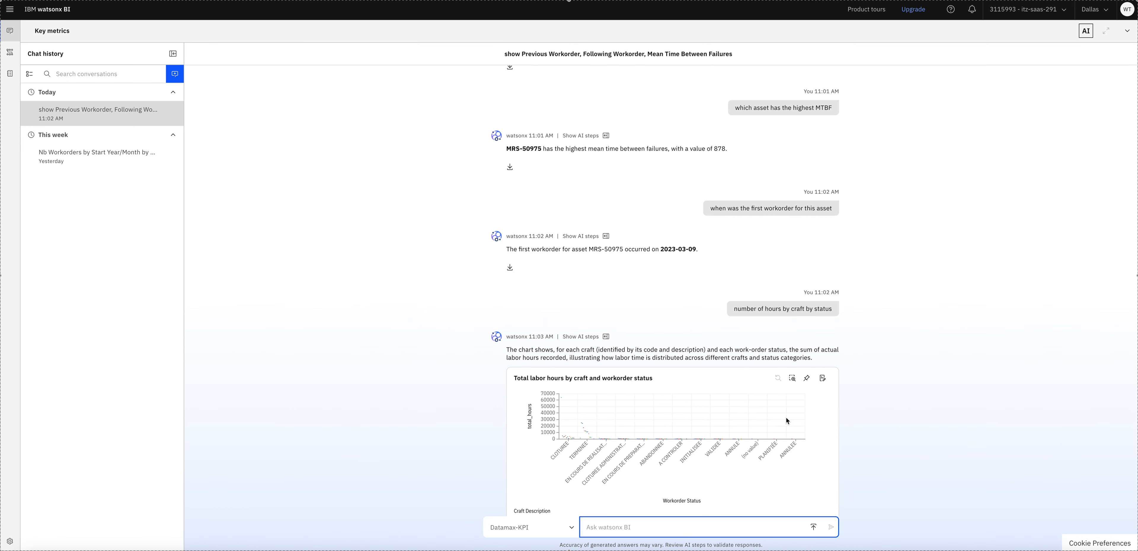
{"action": "left_click", "coordinate": [823, 379]}
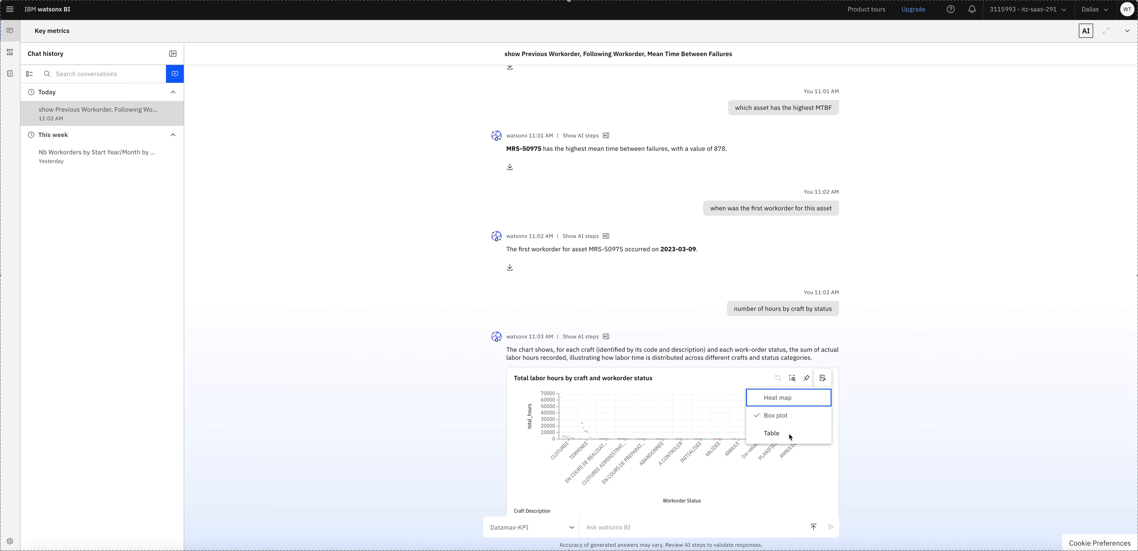
{"action": "left_click", "coordinate": [780, 399]}
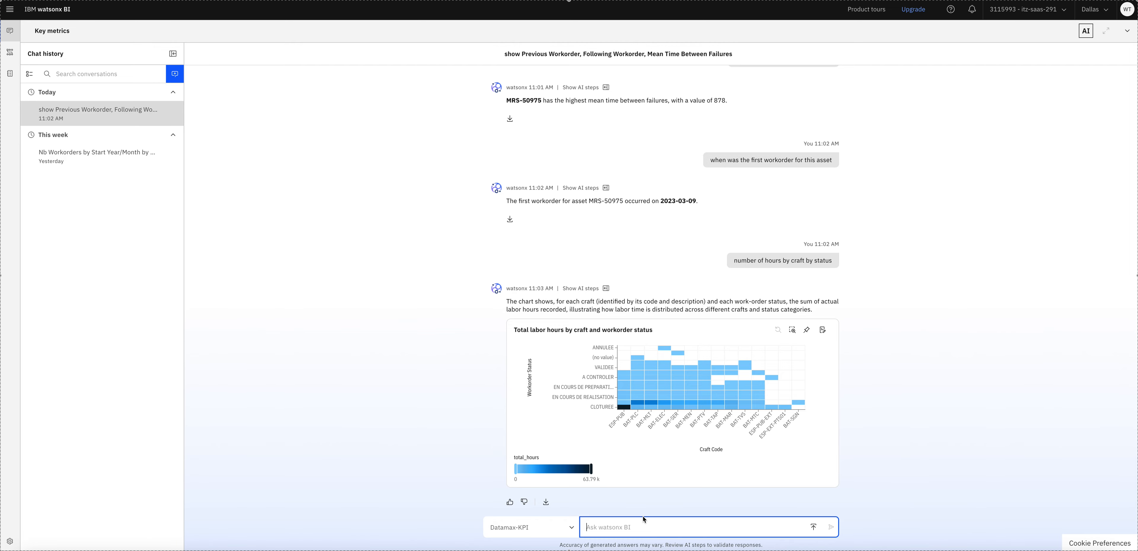
- Ask watsonx BI 'total spend per company per year' for a scatter chart of spend by company, 2023–2025
{"action": "left_click", "coordinate": [319, 550]}
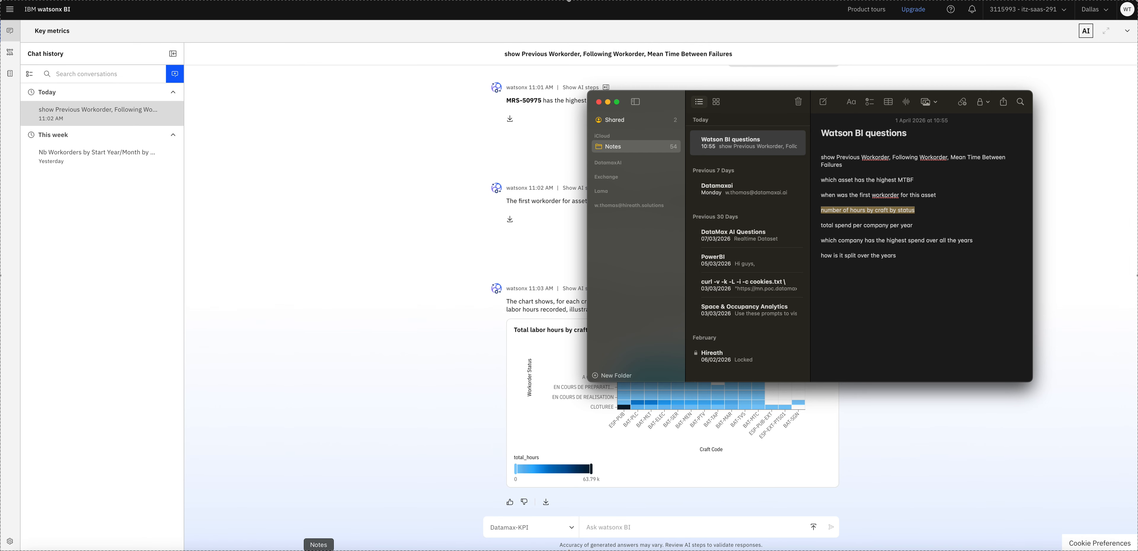
{"action": "left_click_drag", "start_coordinate": [822, 227], "coordinate": [915, 230]}
{"action": "key", "text": "super+c"}
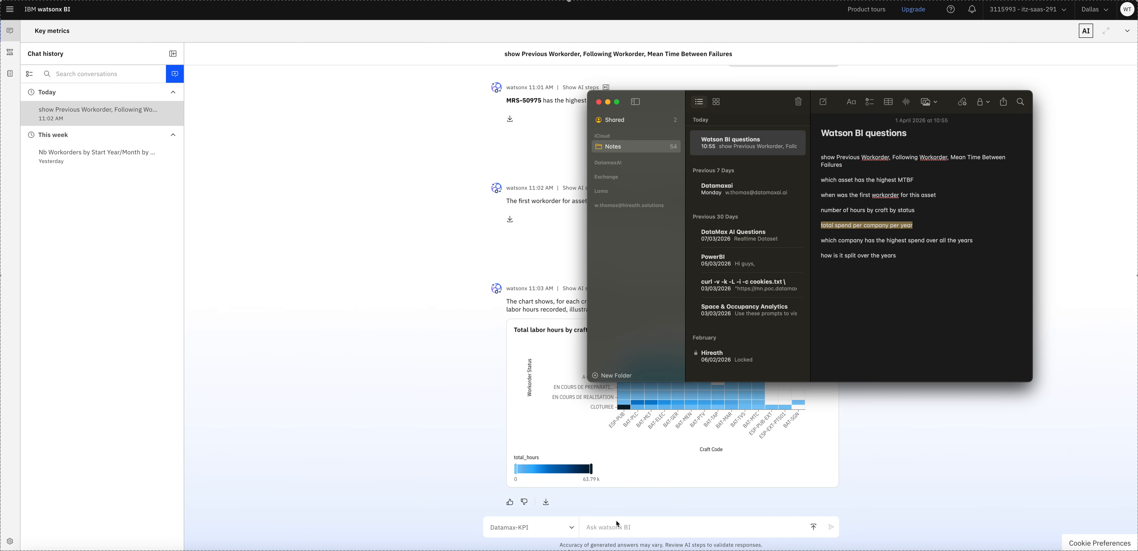
{"action": "left_click", "coordinate": [625, 529]}
{"action": "key", "text": "super+v"}
{"action": "key", "text": "Return"}
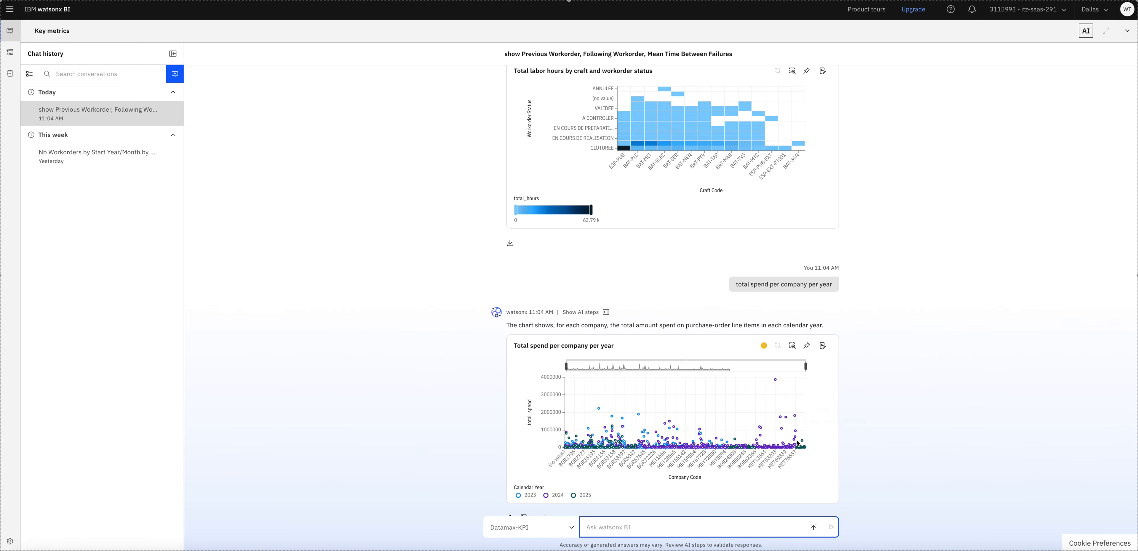
- Ask which company has the highest total spend across all years, revealing BOR67201 at 4167723.14
{"action": "scroll", "coordinate": [915, 442], "scroll_direction": "down", "scroll_amount": 1}
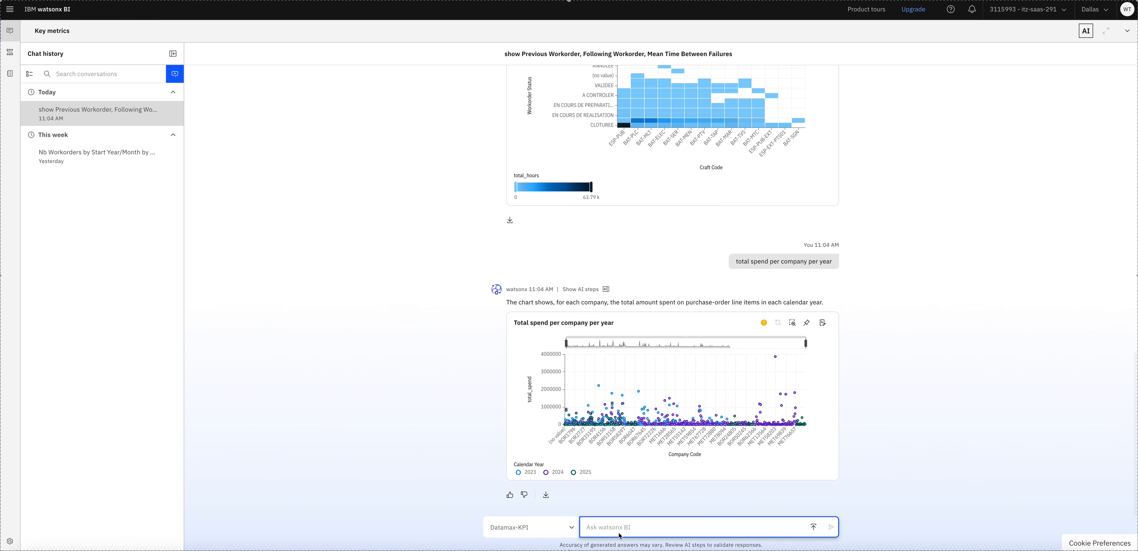
{"action": "left_click", "coordinate": [319, 550]}
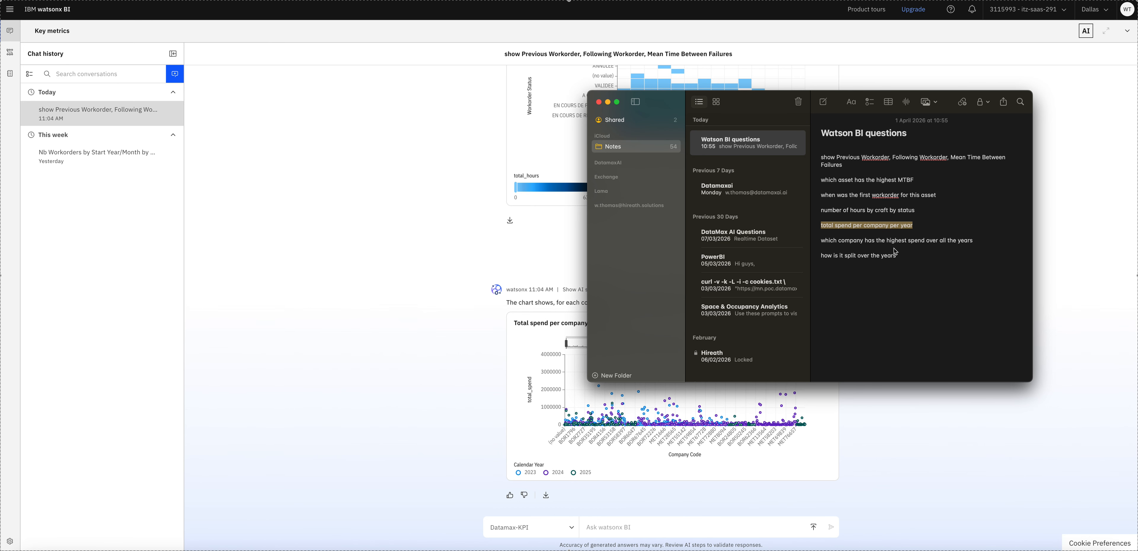
{"action": "left_click_drag", "start_coordinate": [823, 243], "coordinate": [976, 246]}
{"action": "key", "text": "super+c"}
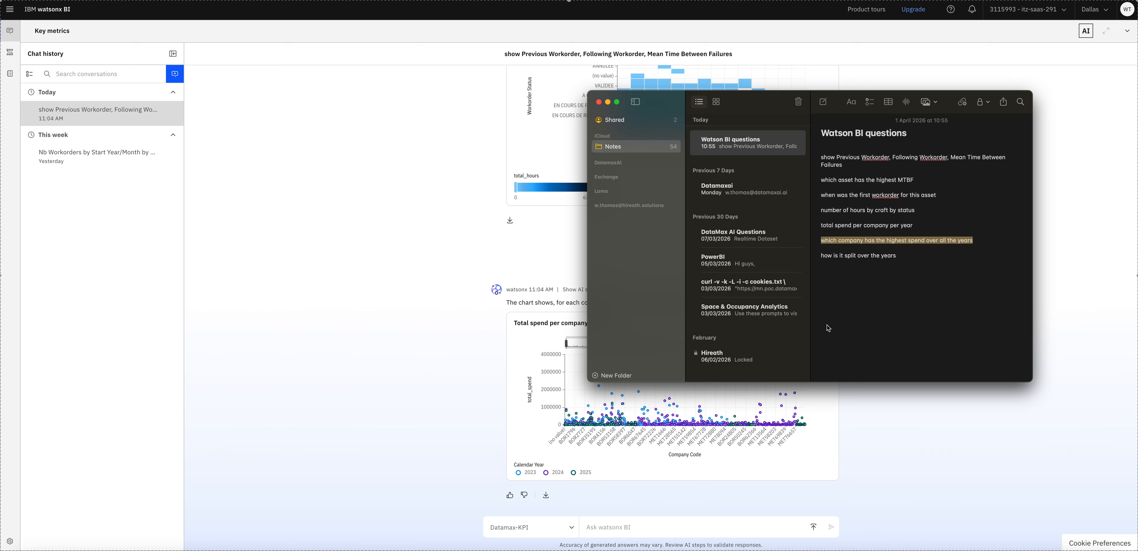
{"action": "left_click", "coordinate": [614, 521]}
{"action": "key", "text": "super+v"}
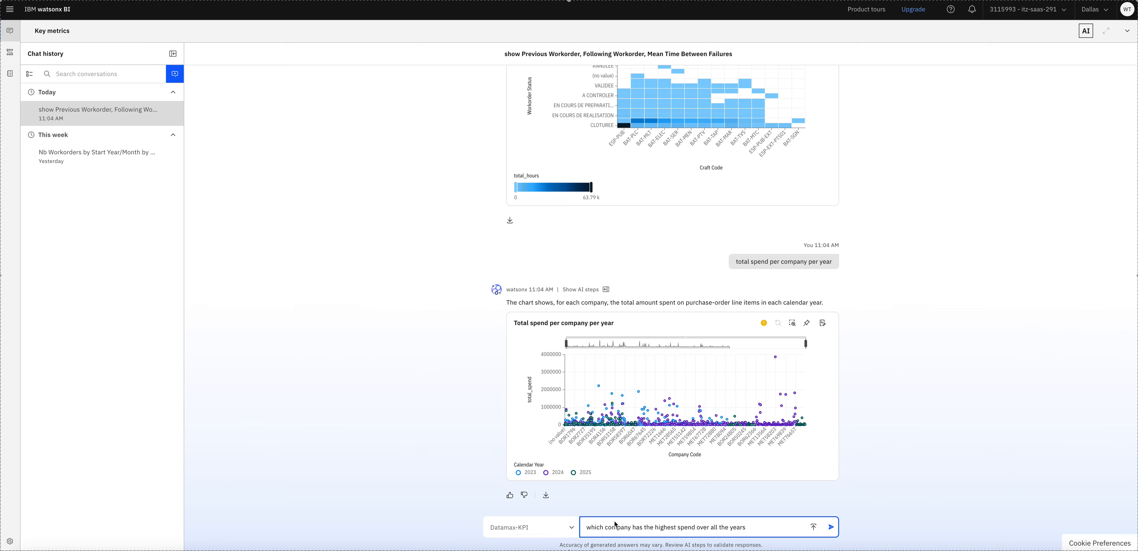
{"action": "key", "text": "Return"}
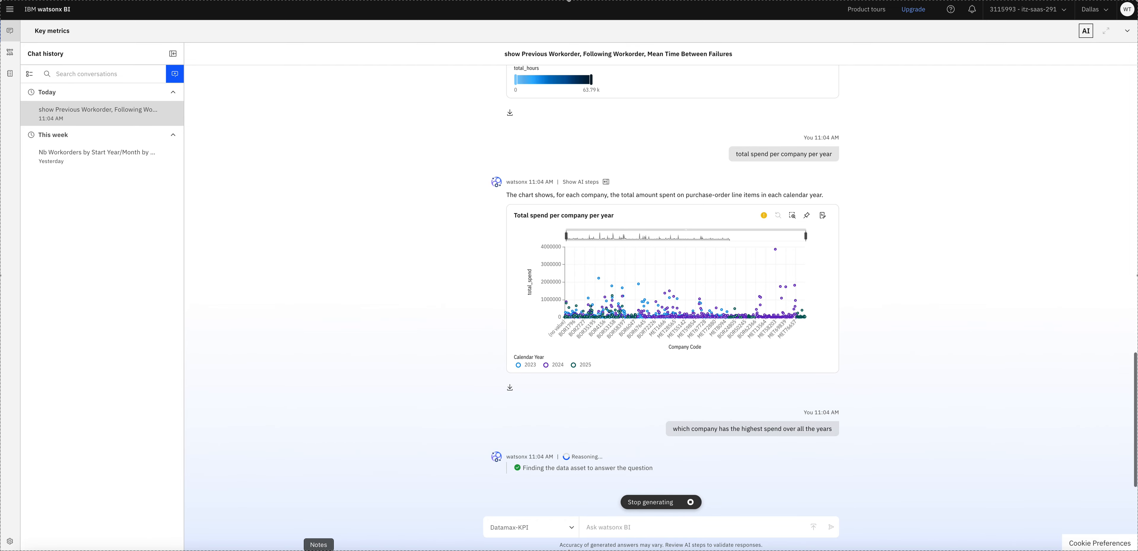
- Ask the follow-up 'how is it split over the year' about that company's spend
{"action": "left_click", "coordinate": [319, 549]}
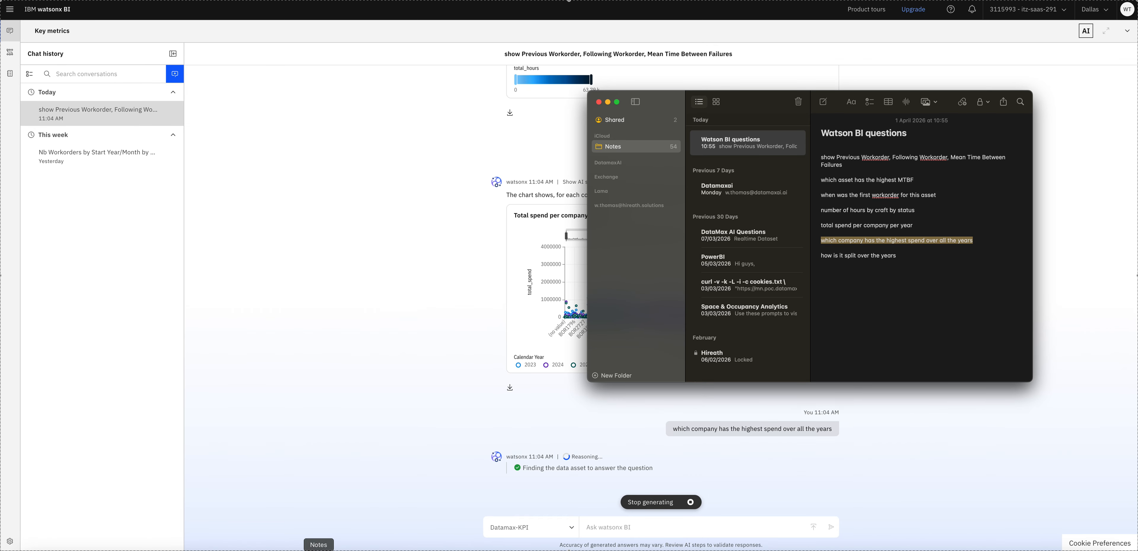
{"action": "left_click_drag", "start_coordinate": [822, 256], "coordinate": [897, 256]}
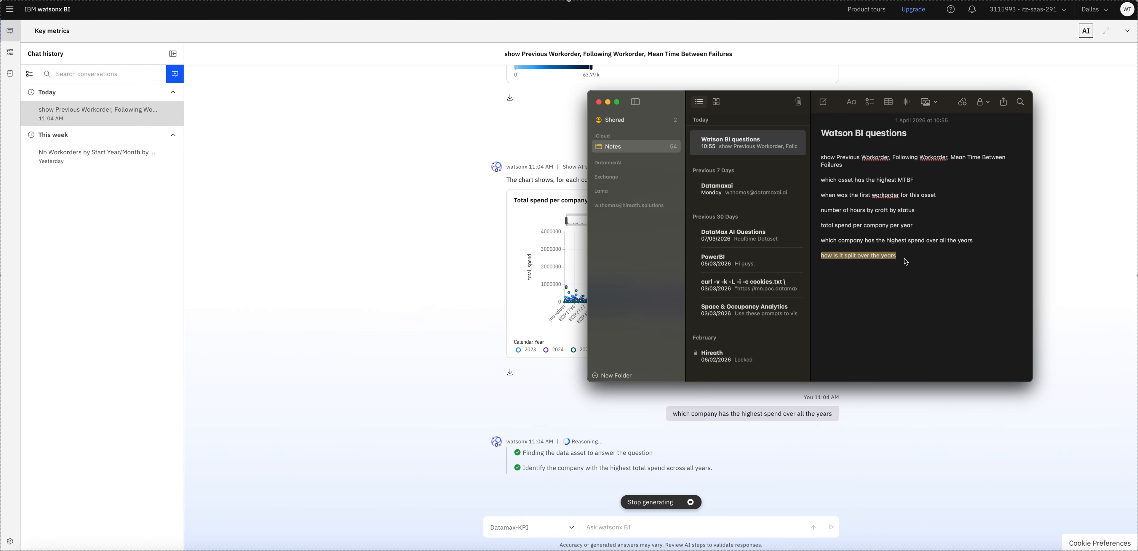
{"action": "left_click", "coordinate": [922, 479]}
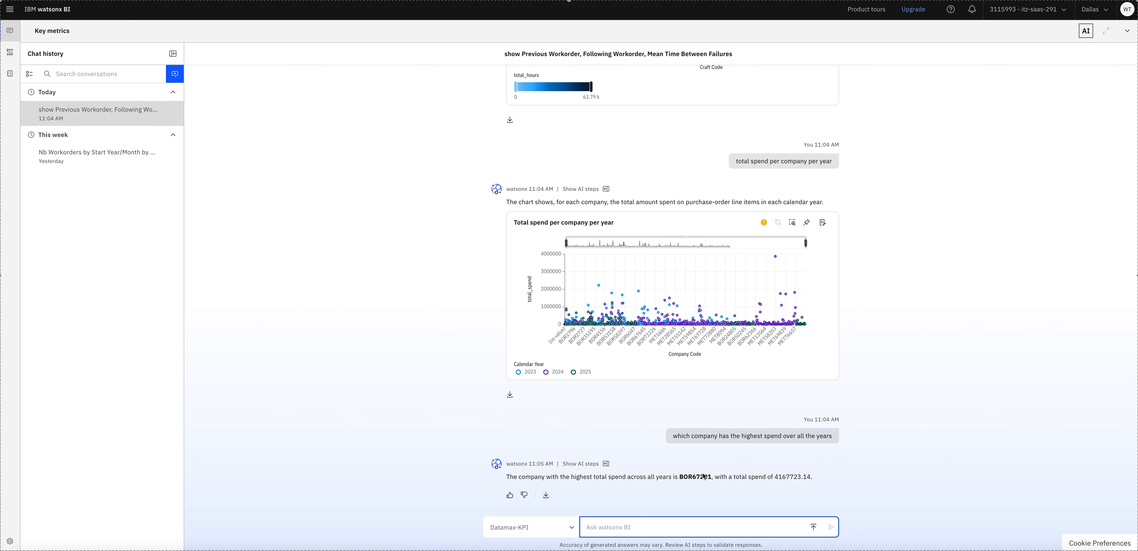
{"action": "type", "text": "how is it split over the years"}
{"action": "left_click", "coordinate": [831, 527]}
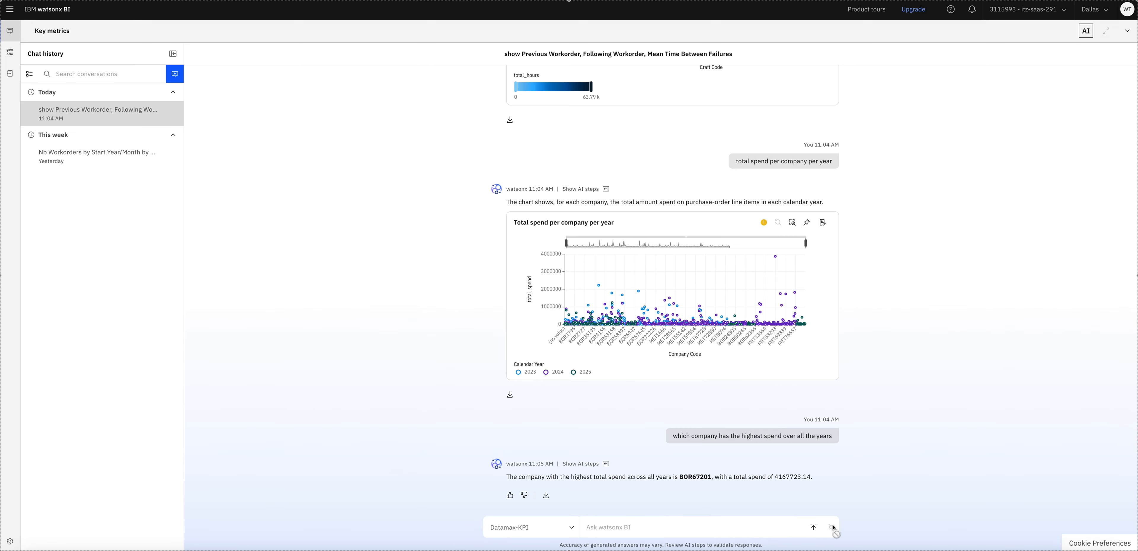